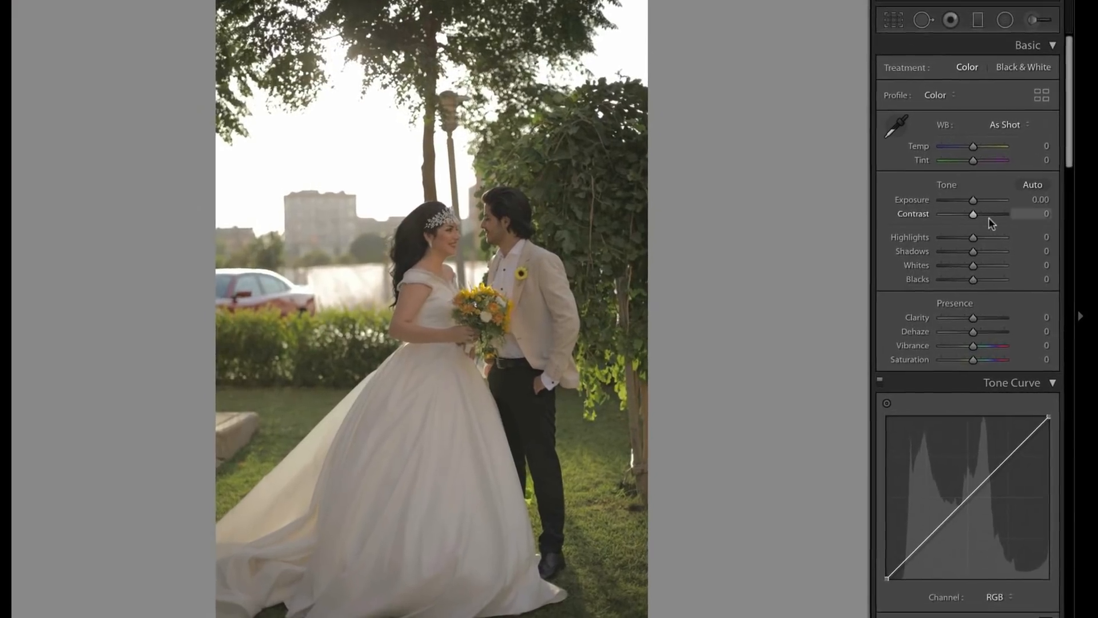
Step: Raise the photo's Contrast to +45 and lower the Highlights to −38
{"action": "left_click_drag", "start_coordinate": [972, 214], "coordinate": [986, 214]}
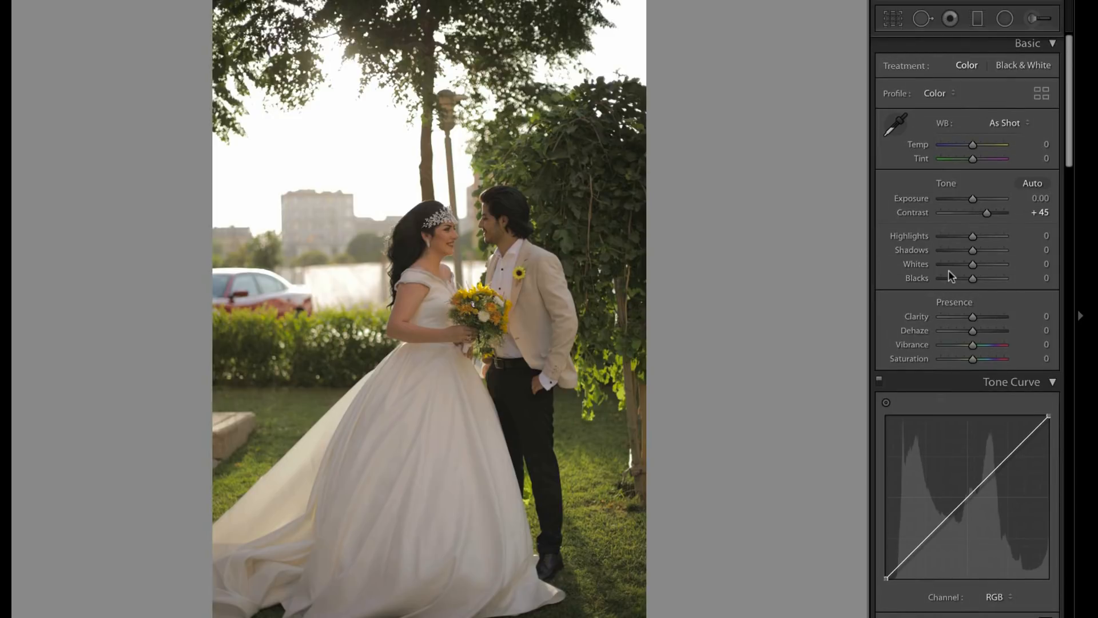
{"action": "scroll", "coordinate": [949, 276], "scroll_direction": "down", "scroll_amount": 1}
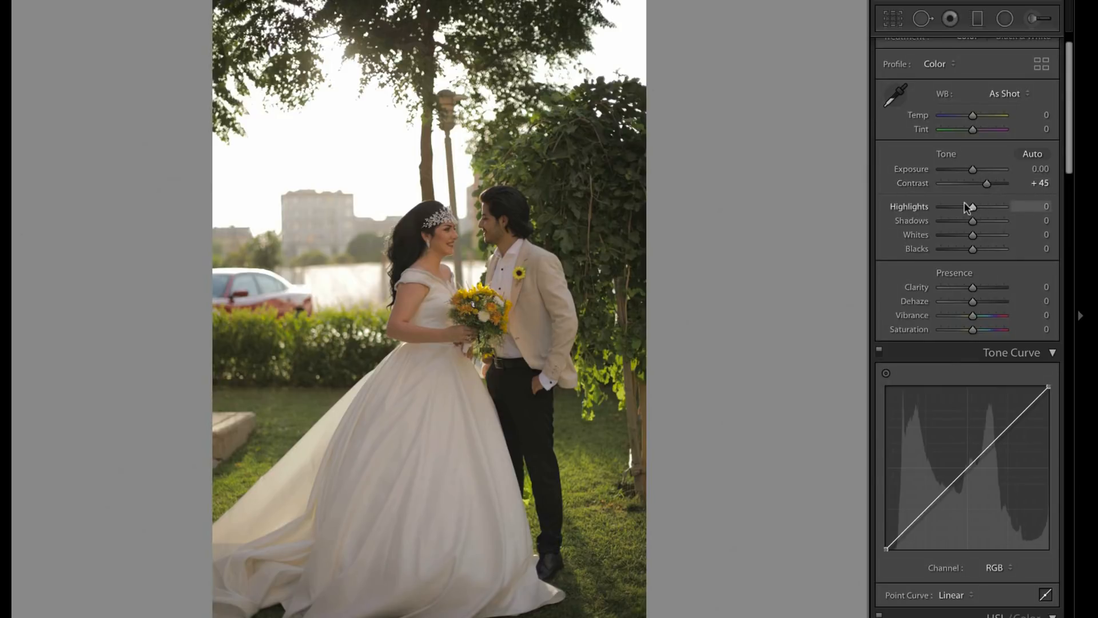
{"action": "left_click", "coordinate": [1047, 206]}
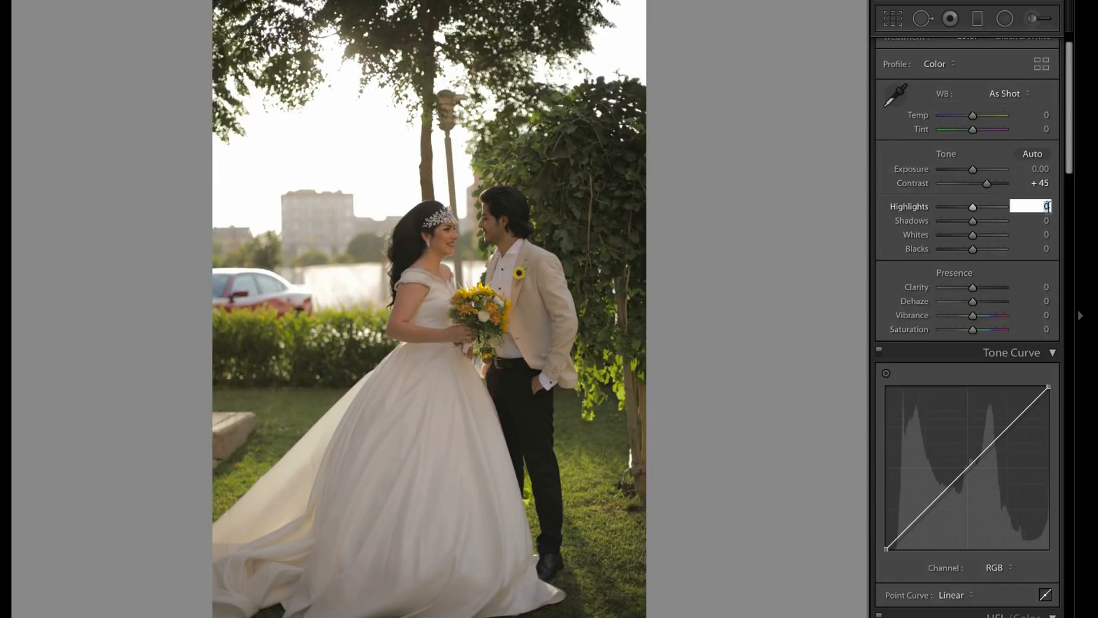
{"action": "key", "text": "Return"}
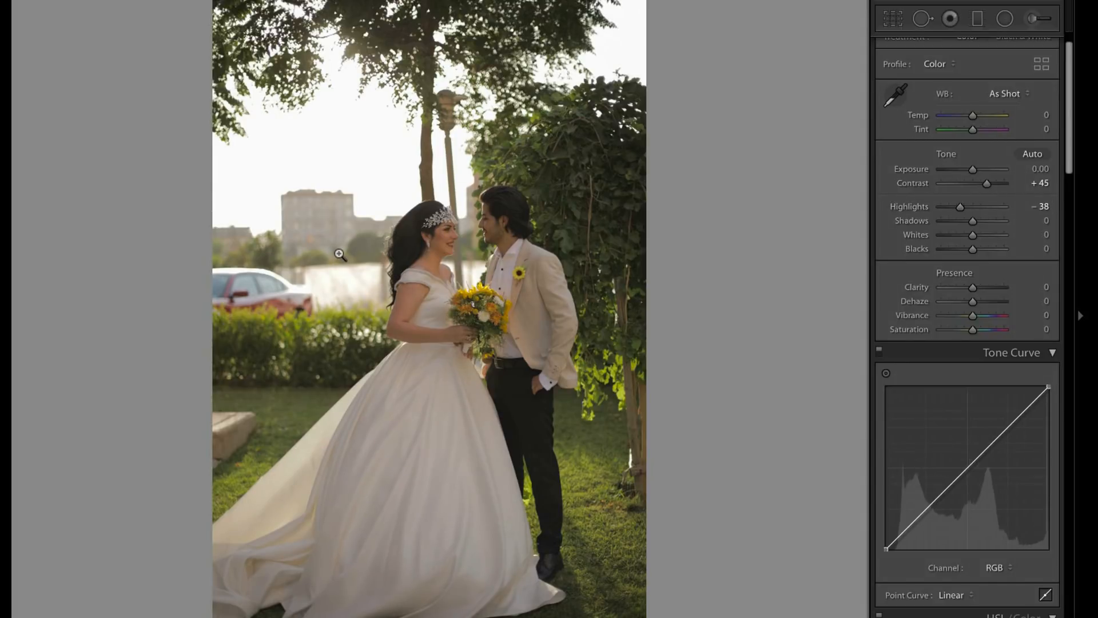
Step: Set the tone values to Shadows +60, Whites +7 and Blacks +27
{"action": "left_click", "coordinate": [989, 221]}
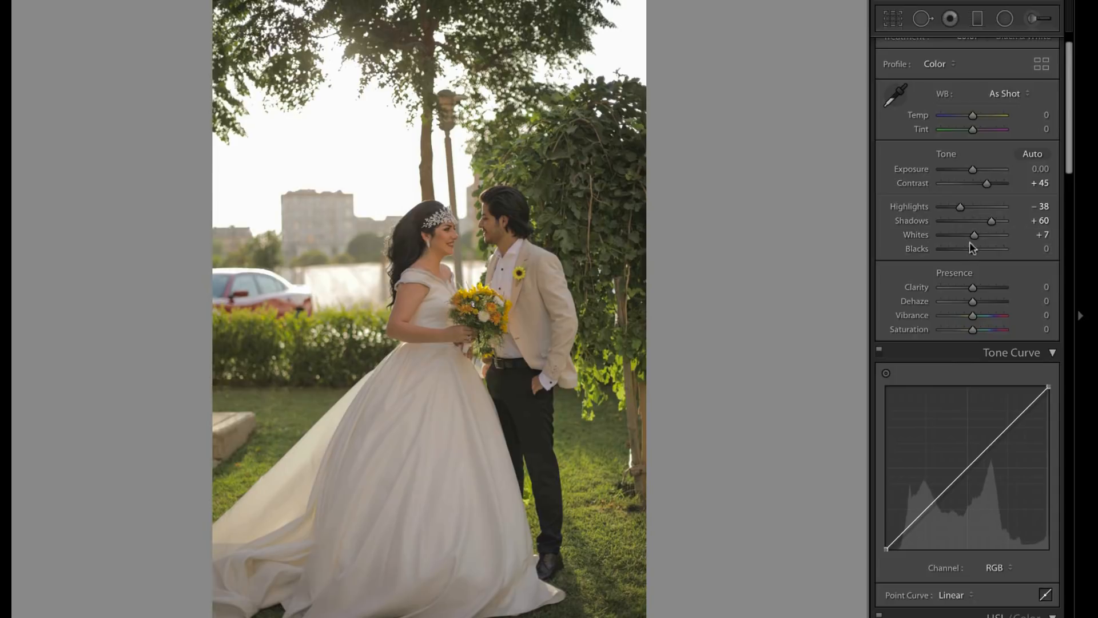
{"action": "left_click", "coordinate": [983, 247]}
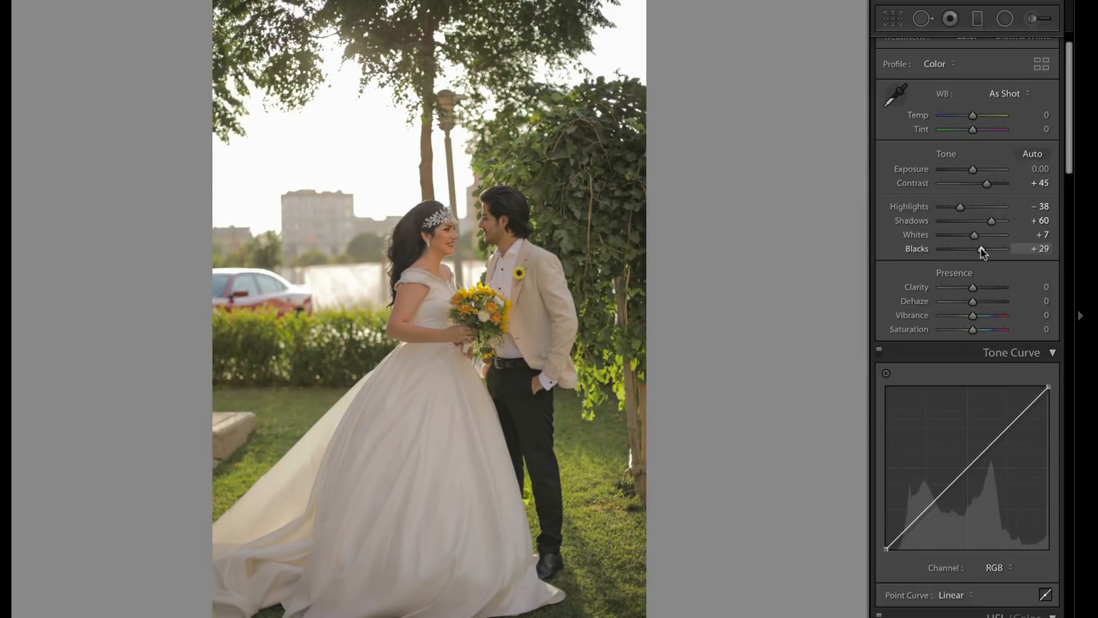
{"action": "left_click_drag", "start_coordinate": [978, 248], "coordinate": [981, 248]}
Step: Set the presence values to Clarity +48, Dehaze +17, Vibrance +9 and Saturation −20
{"action": "left_click_drag", "start_coordinate": [977, 291], "coordinate": [981, 292]}
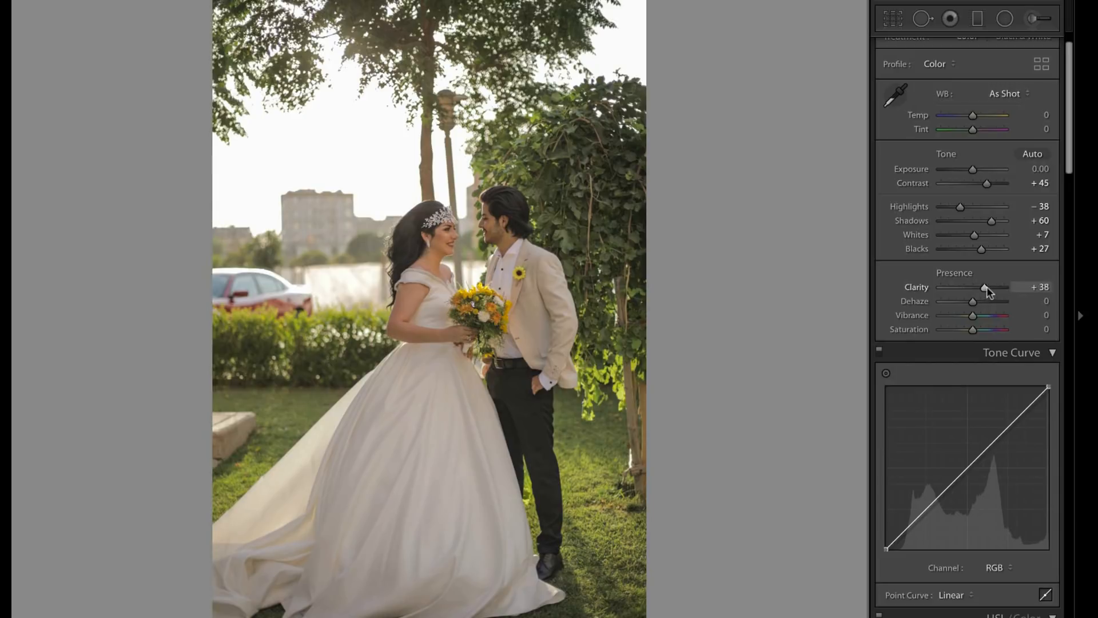
{"action": "left_click_drag", "start_coordinate": [989, 286], "coordinate": [992, 286]}
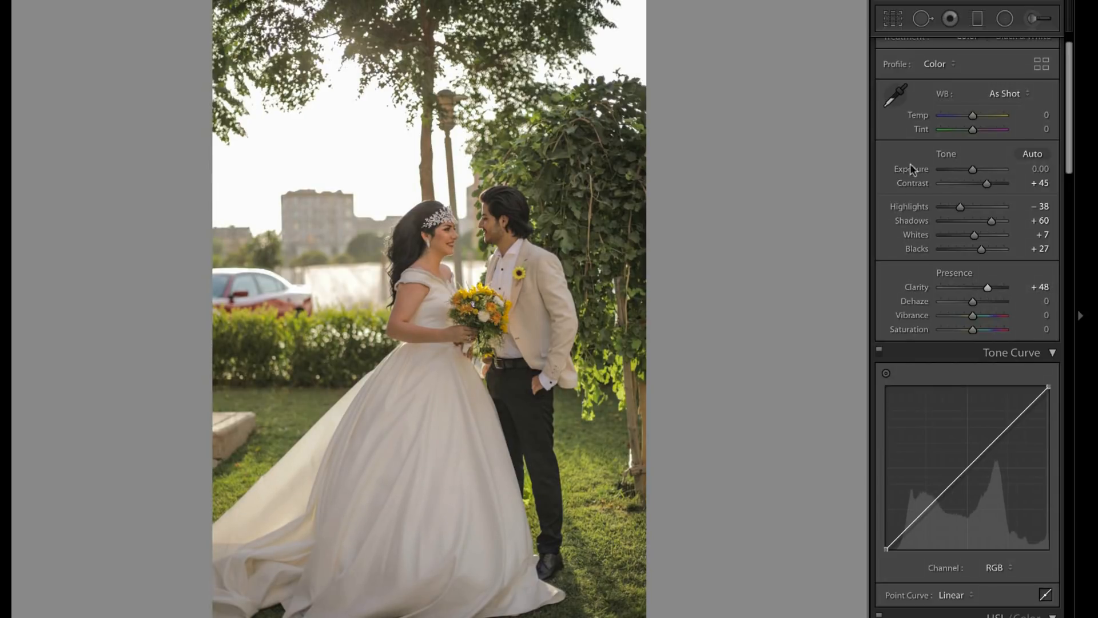
{"action": "left_click_drag", "start_coordinate": [972, 303], "coordinate": [977, 304]}
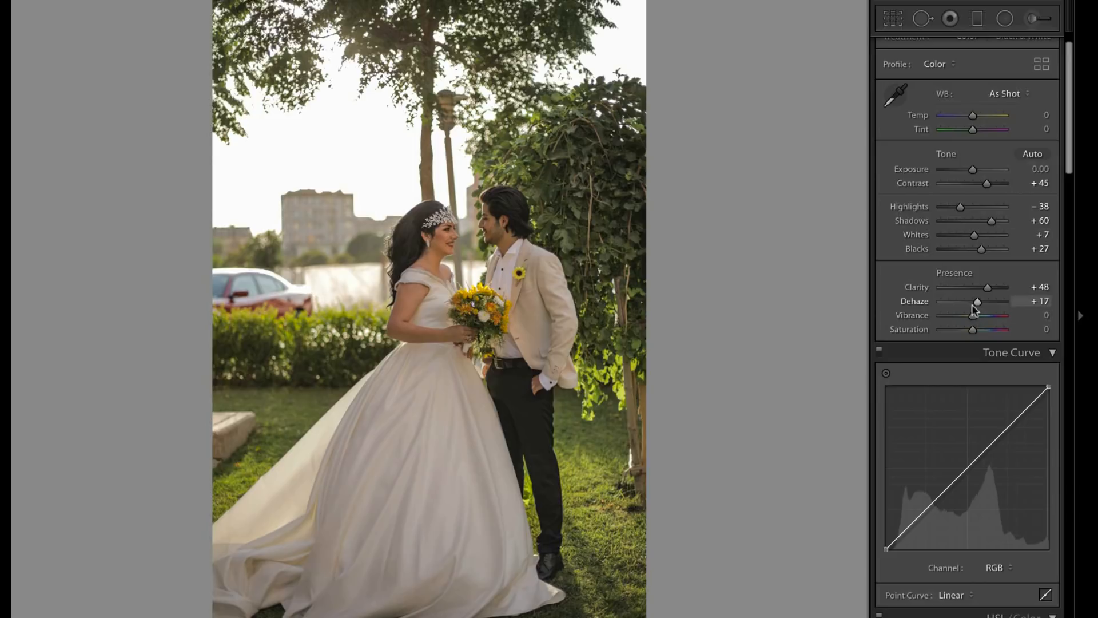
{"action": "left_click_drag", "start_coordinate": [975, 313], "coordinate": [978, 313]}
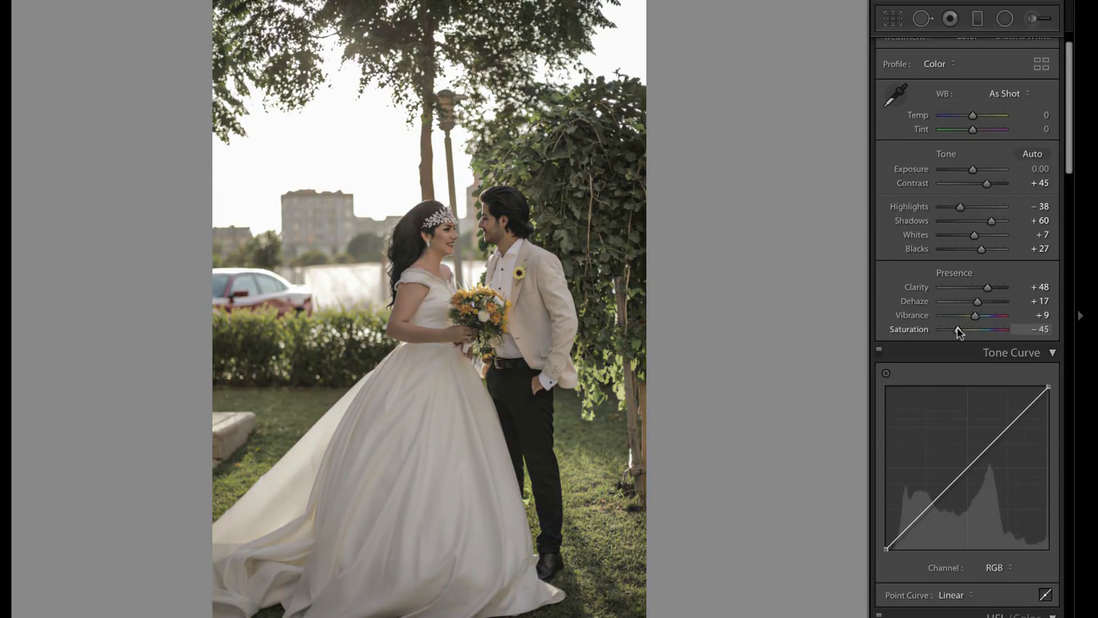
{"action": "left_click_drag", "start_coordinate": [957, 327], "coordinate": [966, 327]}
Step: Add five control points along the RGB tone curve, spread from the highlights down to the deep shadows
{"action": "scroll", "coordinate": [919, 380], "scroll_direction": "down", "scroll_amount": 3}
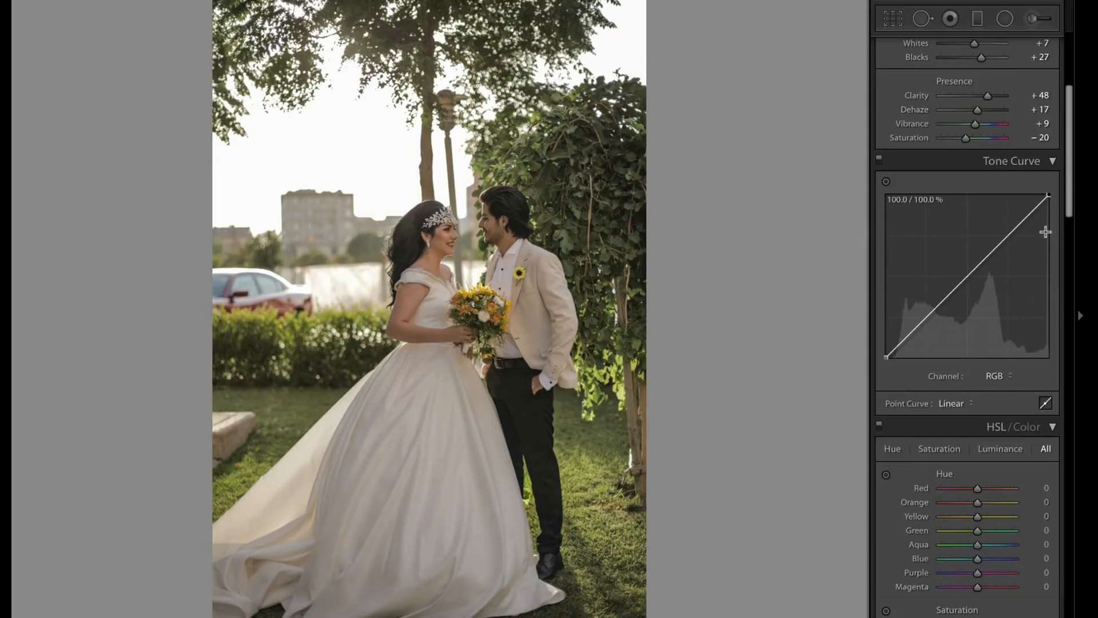
{"action": "left_click", "coordinate": [1027, 217]}
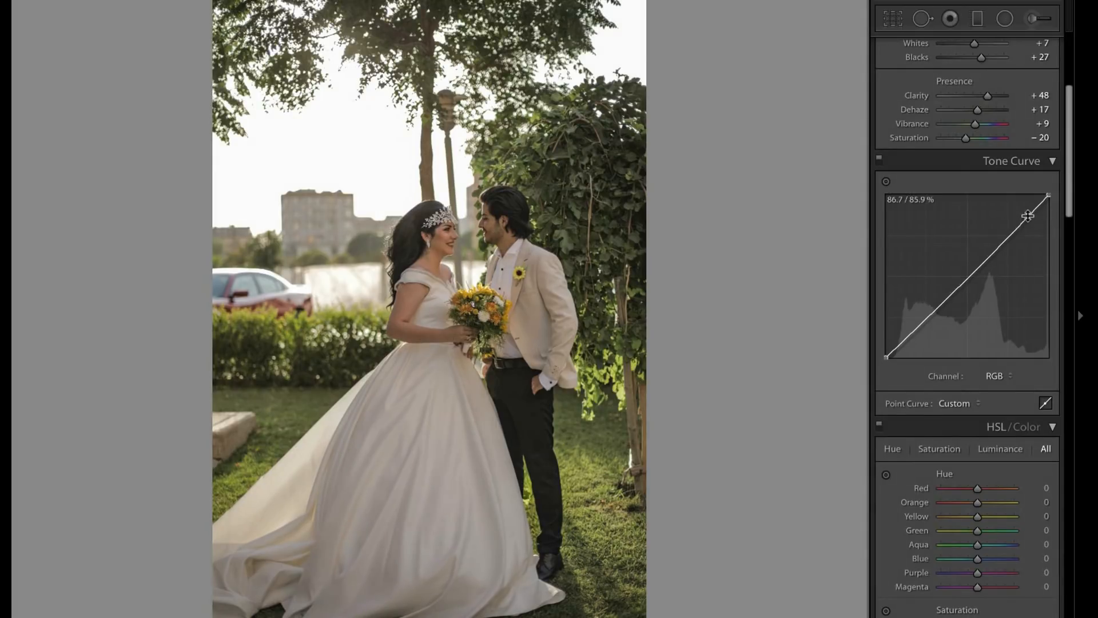
{"action": "left_click", "coordinate": [1003, 243]}
{"action": "left_click", "coordinate": [968, 274]}
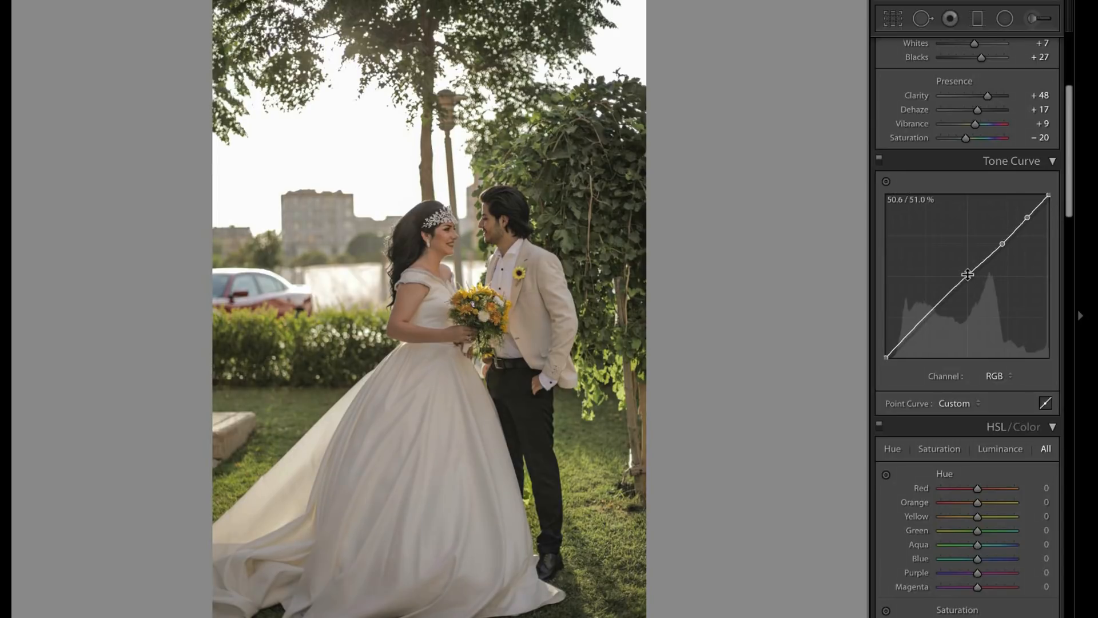
{"action": "left_click", "coordinate": [933, 310]}
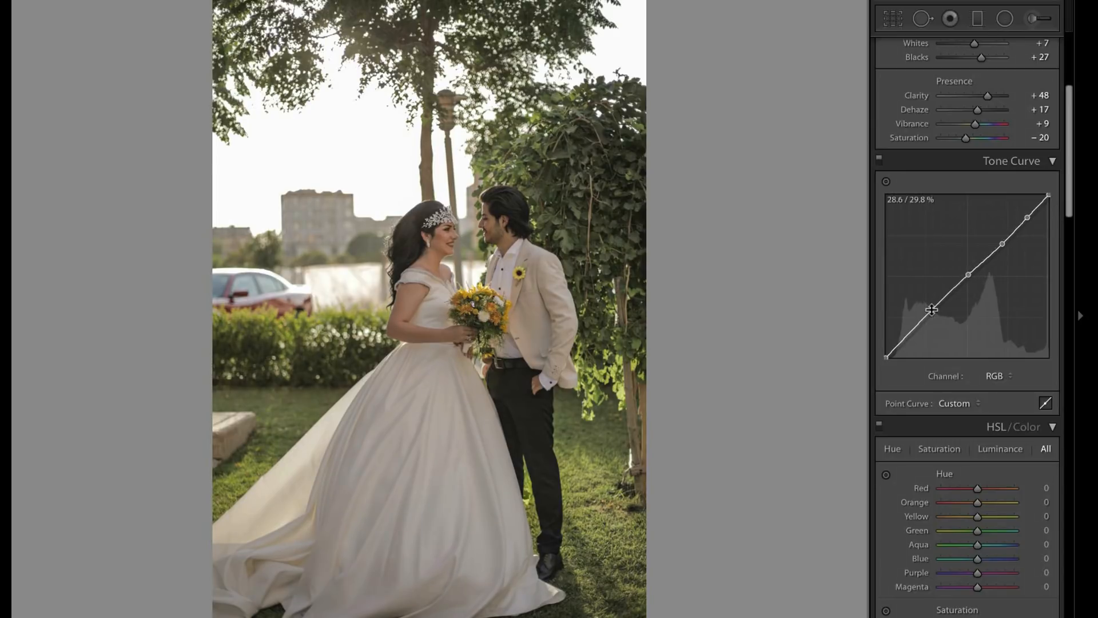
{"action": "left_click", "coordinate": [908, 334]}
Step: Lift the tone curve's black point and shape the points into a gentle S-curve with slightly raised midtones and highlights
{"action": "left_click_drag", "start_coordinate": [886, 357], "coordinate": [881, 346]}
{"action": "left_click_drag", "start_coordinate": [910, 335], "coordinate": [1010, 231]}
{"action": "left_click_drag", "start_coordinate": [975, 267], "coordinate": [972, 267]}
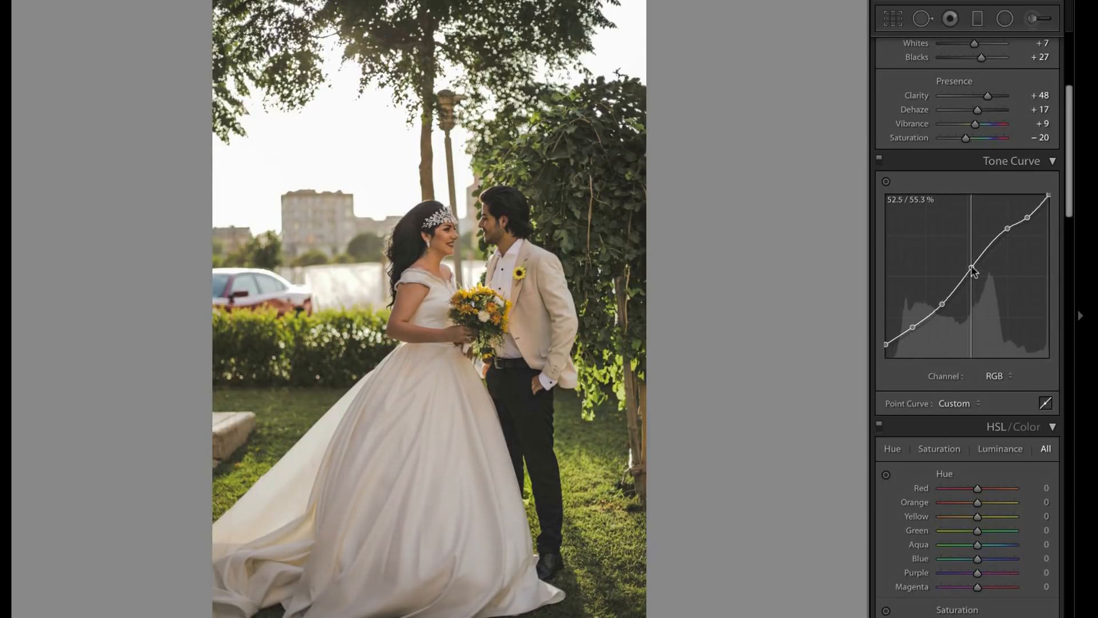
{"action": "left_click_drag", "start_coordinate": [1028, 217], "coordinate": [1031, 213]}
{"action": "left_click_drag", "start_coordinate": [941, 305], "coordinate": [937, 302]}
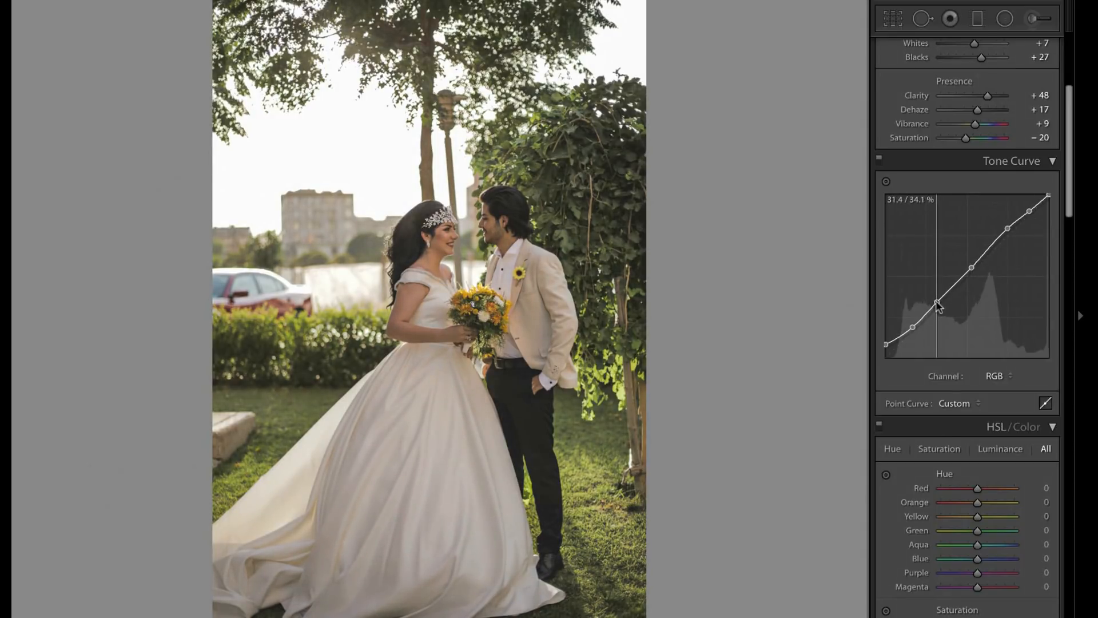
Step: Compare the photo with the tone curve adjustment switched off and on
{"action": "left_click", "coordinate": [879, 159]}
{"action": "left_click", "coordinate": [879, 159]}
{"action": "left_click", "coordinate": [879, 159]}
{"action": "left_click", "coordinate": [879, 159]}
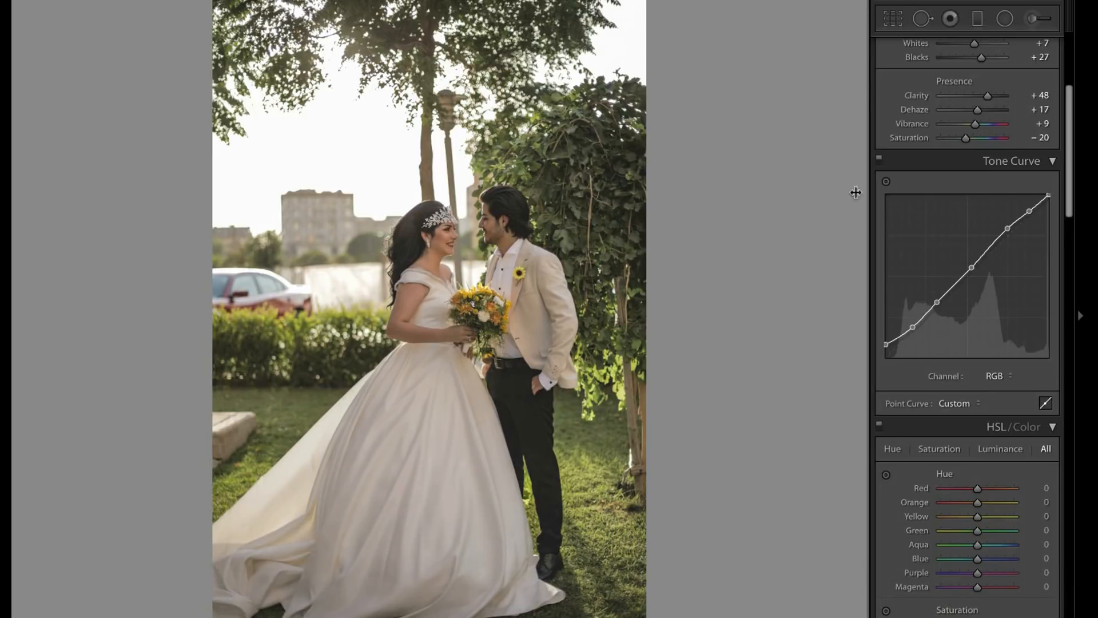
{"action": "left_click", "coordinate": [879, 159]}
{"action": "left_click", "coordinate": [879, 159]}
Step: Shift the grass hue with the targeted HSL adjustment, setting Green to −23, and compare the photo without it
{"action": "scroll", "coordinate": [910, 358], "scroll_direction": "down", "scroll_amount": 3}
{"action": "scroll", "coordinate": [910, 358], "scroll_direction": "down", "scroll_amount": 8}
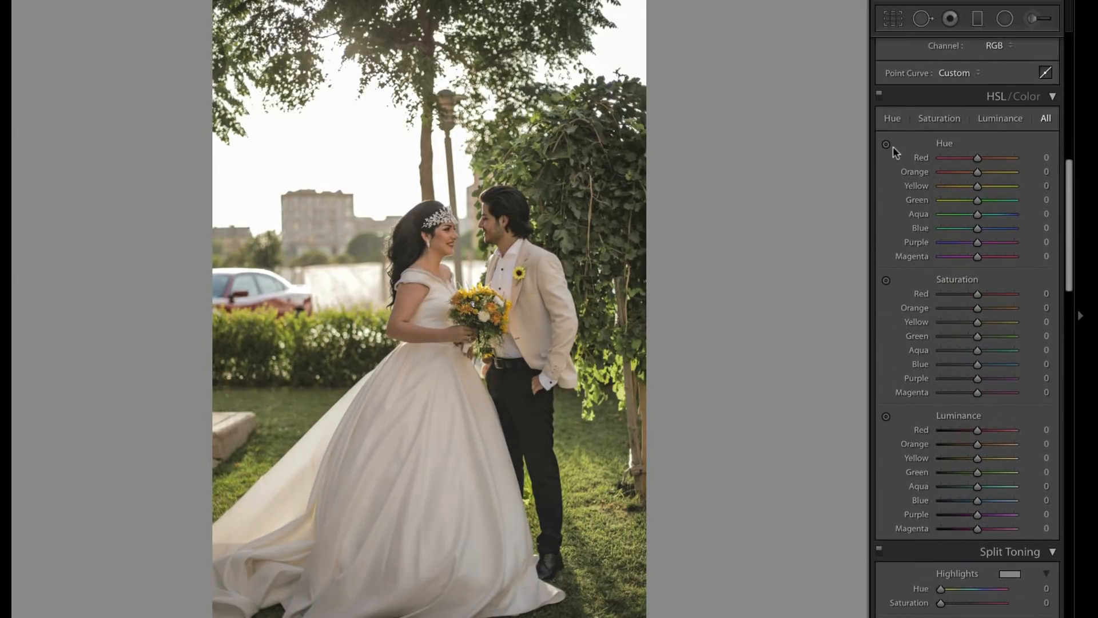
{"action": "left_click", "coordinate": [886, 144]}
{"action": "mouse_move", "coordinate": [595, 457]}
{"action": "left_mouse_down"}
{"action": "mouse_move", "coordinate": [594, 444]}
{"action": "mouse_move", "coordinate": [595, 482]}
{"action": "mouse_move", "coordinate": [589, 469]}
{"action": "left_mouse_up"}
{"action": "left_click", "coordinate": [879, 96]}
{"action": "left_click", "coordinate": [878, 95]}
Step: Apply split toning with Highlights at Hue 60, Saturation 5 and Shadows at Hue 63, Saturation 6
{"action": "scroll", "coordinate": [919, 242], "scroll_direction": "down", "scroll_amount": 3}
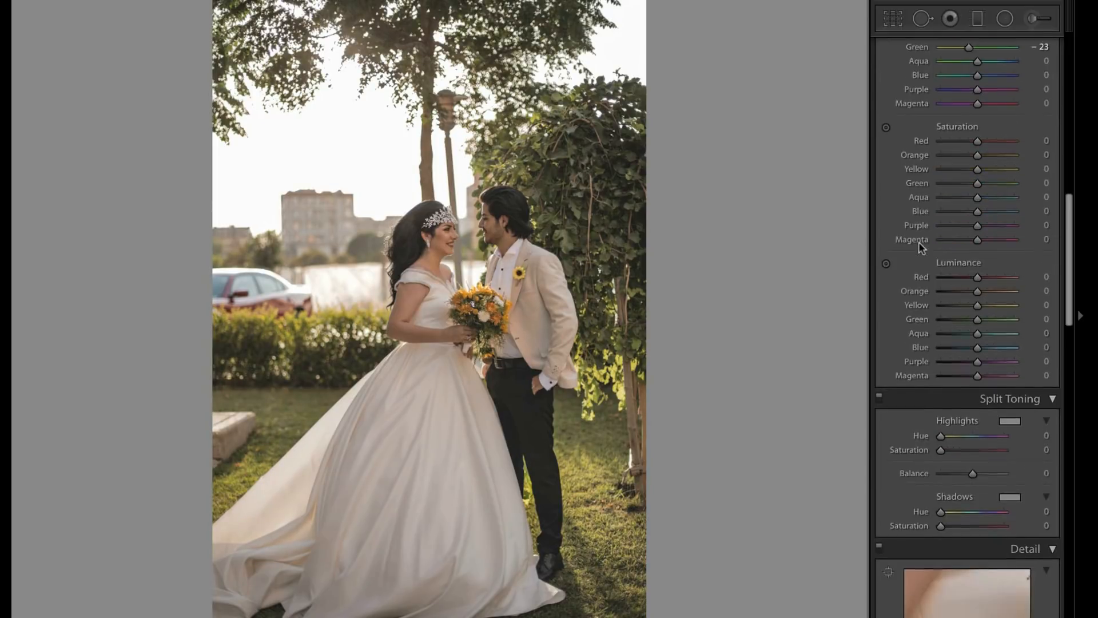
{"action": "scroll", "coordinate": [919, 243], "scroll_direction": "down", "scroll_amount": 5}
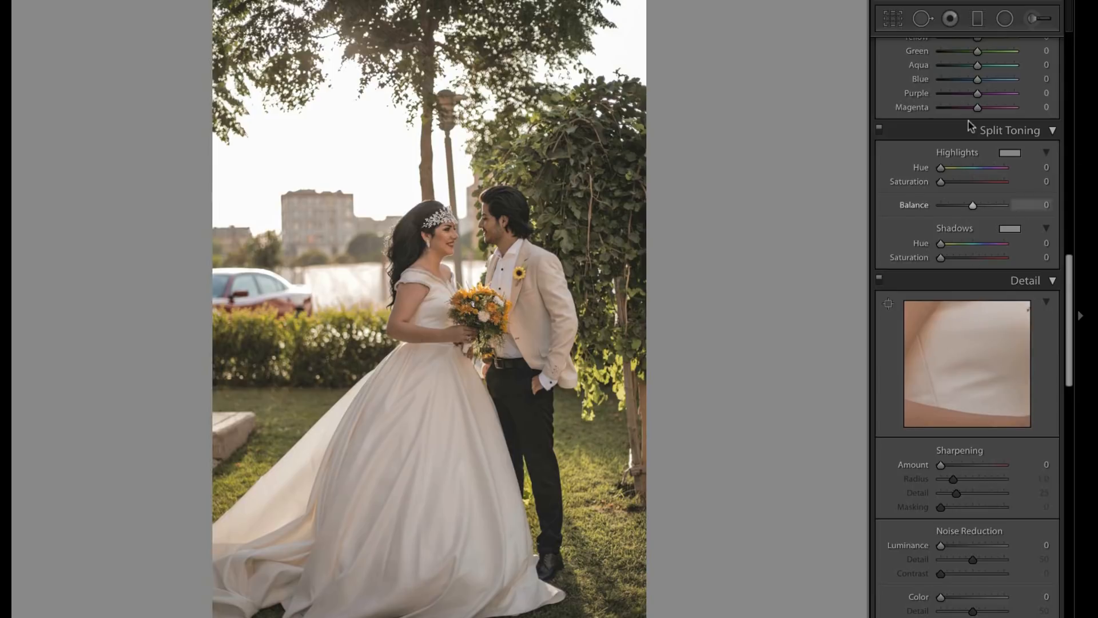
{"action": "left_click_drag", "start_coordinate": [941, 168], "coordinate": [948, 168]}
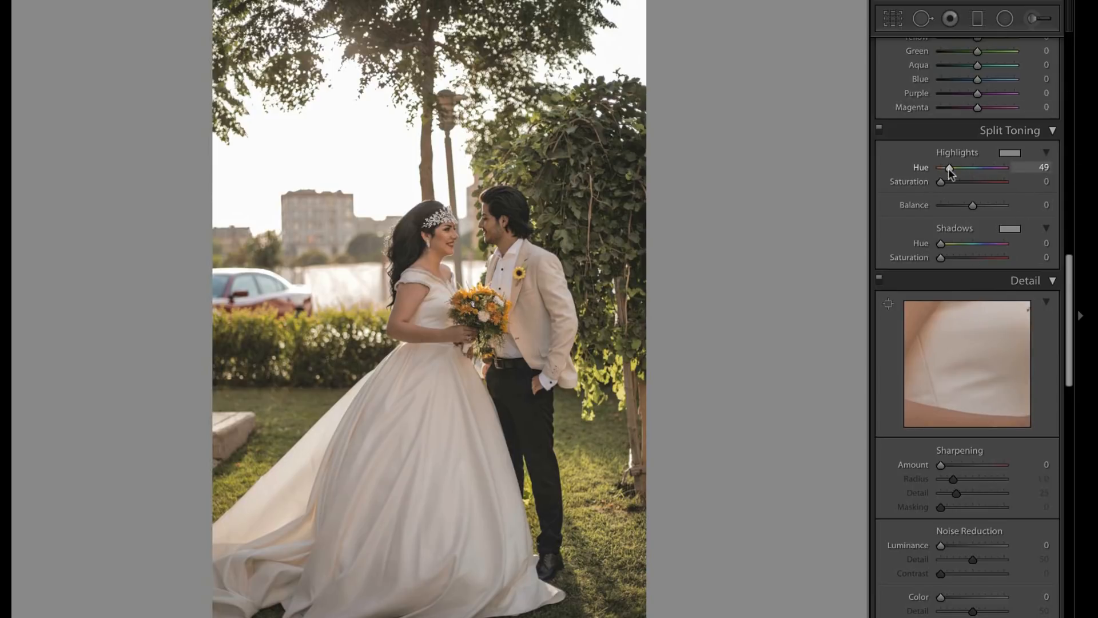
{"action": "left_click_drag", "start_coordinate": [941, 183], "coordinate": [952, 168]}
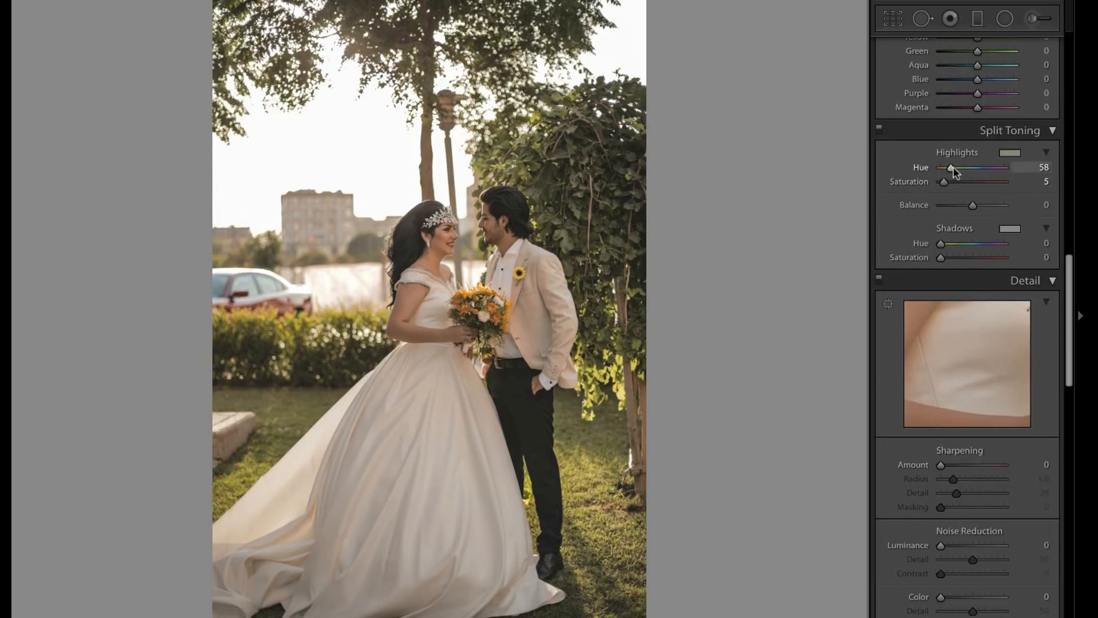
{"action": "left_click", "coordinate": [953, 246]}
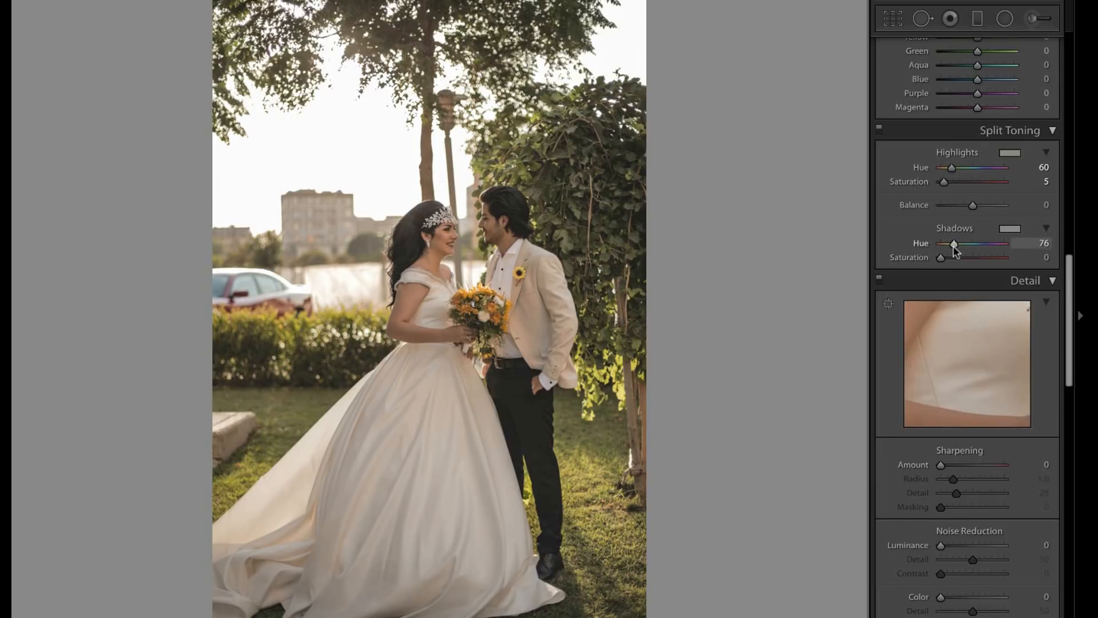
{"action": "left_click_drag", "start_coordinate": [950, 246], "coordinate": [951, 258]}
Step: Compare the photo with split toning switched off and on
{"action": "left_click", "coordinate": [879, 131]}
{"action": "left_click", "coordinate": [879, 131]}
{"action": "left_click", "coordinate": [880, 131]}
{"action": "left_click", "coordinate": [879, 131]}
Step: Set the Sharpening Amount to 31
{"action": "scroll", "coordinate": [910, 259], "scroll_direction": "down", "scroll_amount": 3}
{"action": "scroll", "coordinate": [910, 258], "scroll_direction": "down", "scroll_amount": 3}
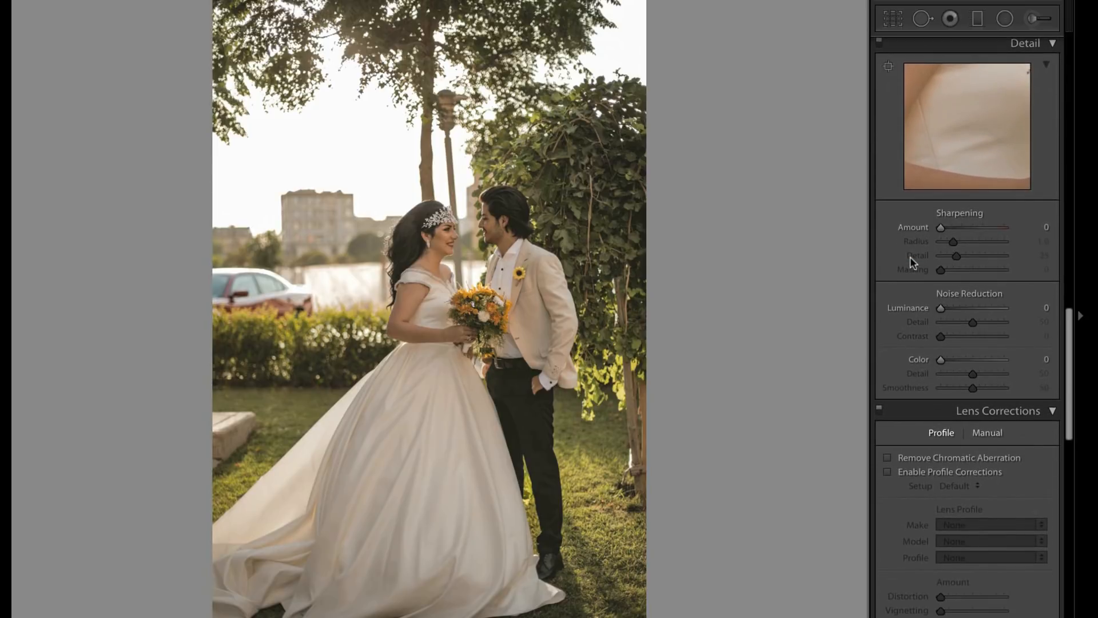
{"action": "scroll", "coordinate": [911, 259], "scroll_direction": "down", "scroll_amount": 1}
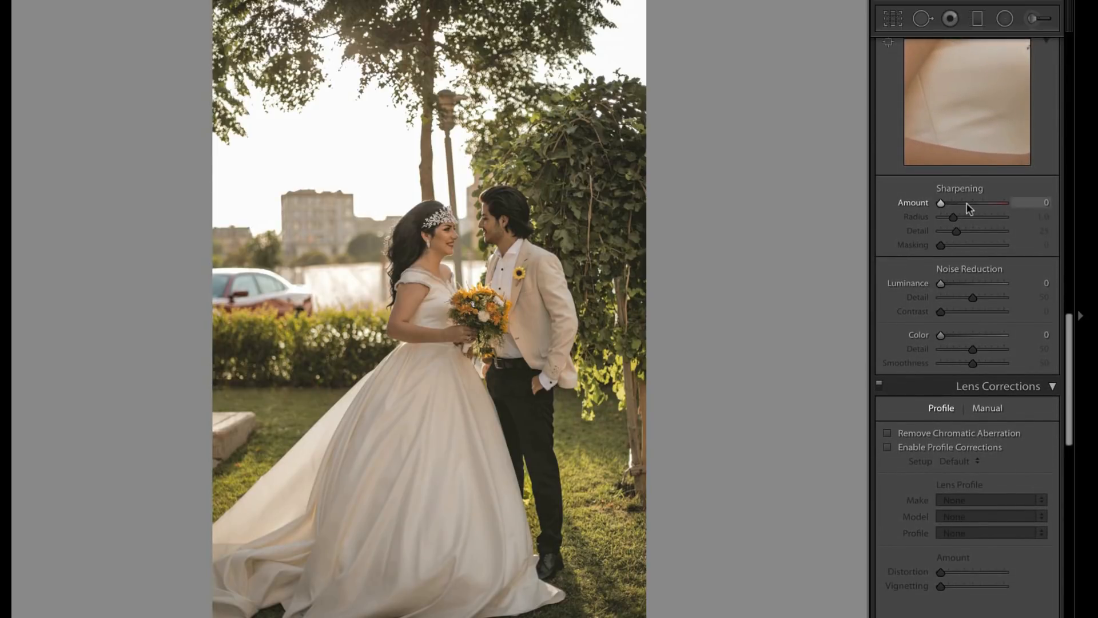
{"action": "left_click_drag", "start_coordinate": [941, 203], "coordinate": [955, 203]}
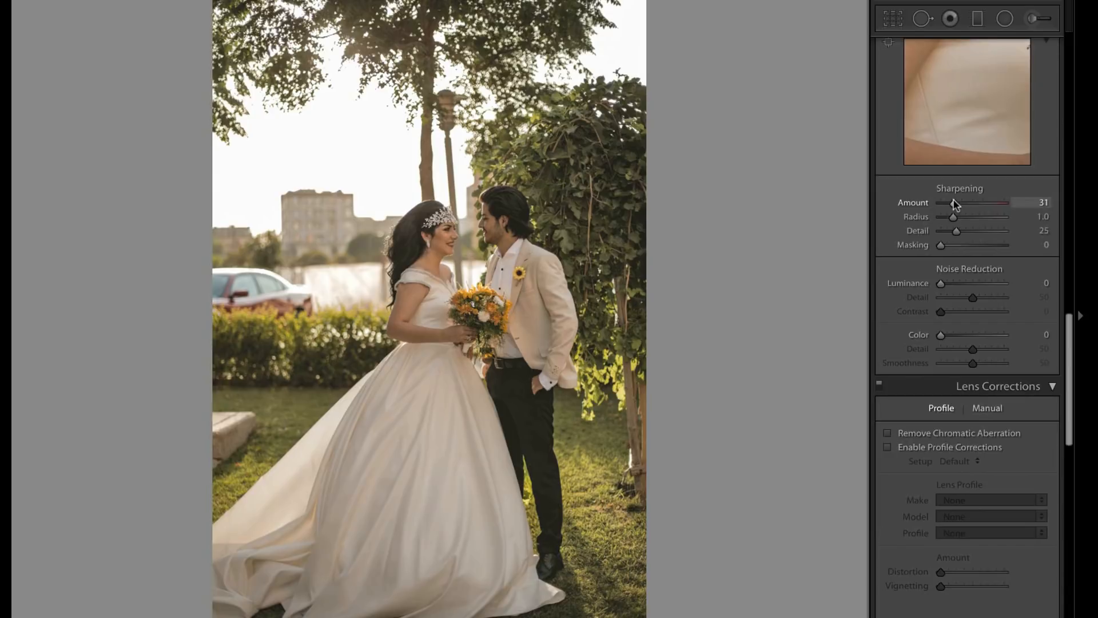
Step: Set the calibration's Shadows Tint to +5 and the Red Primary Hue to +2
{"action": "scroll", "coordinate": [899, 298], "scroll_direction": "down", "scroll_amount": 9}
{"action": "scroll", "coordinate": [899, 300], "scroll_direction": "down", "scroll_amount": 12}
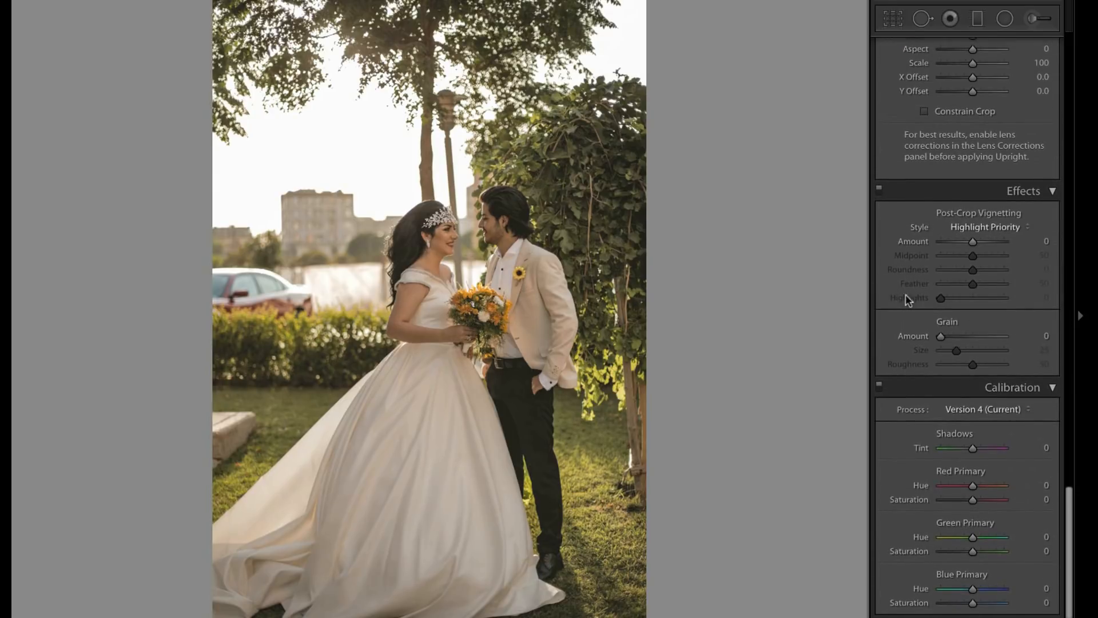
{"action": "left_click", "coordinate": [1045, 447]}
{"action": "type", "text": "5"}
{"action": "key", "text": "Return"}
{"action": "left_click", "coordinate": [1042, 485]}
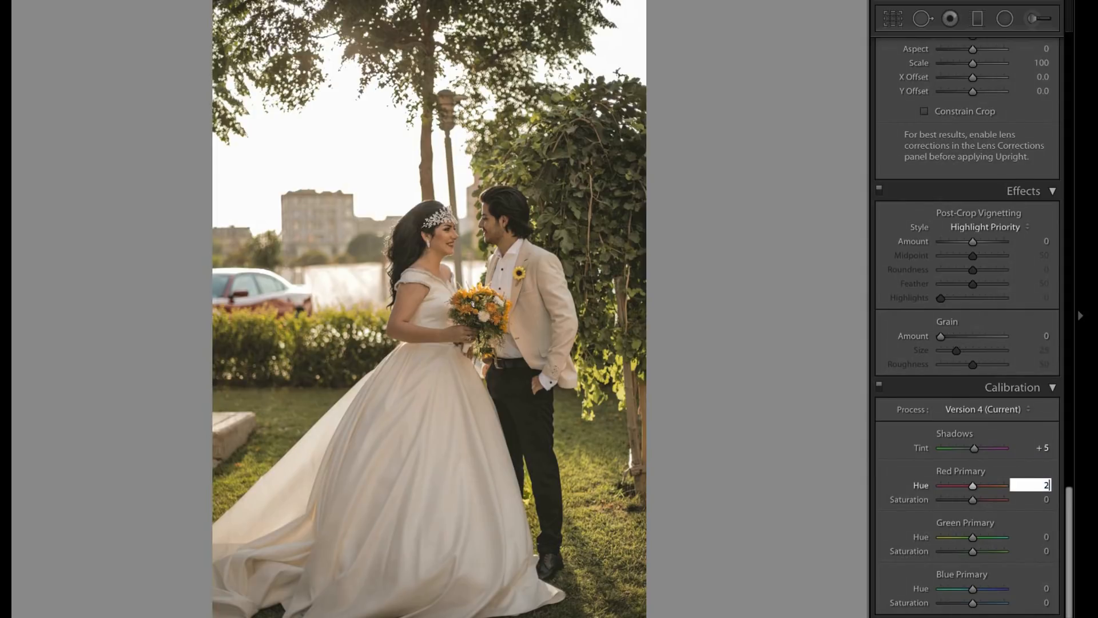
{"action": "key", "text": "Return"}
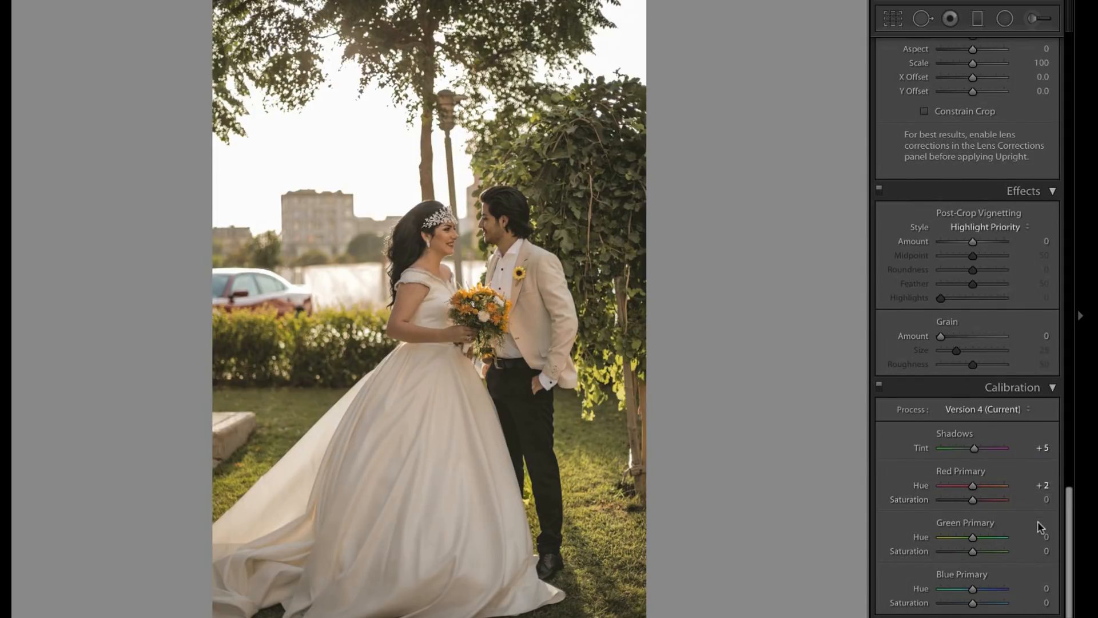
Step: Set the calibration's Green Primary to Hue +12 and Saturation −10
{"action": "left_click", "coordinate": [1038, 536]}
{"action": "type", "text": "12"}
{"action": "left_click", "coordinate": [1043, 550]}
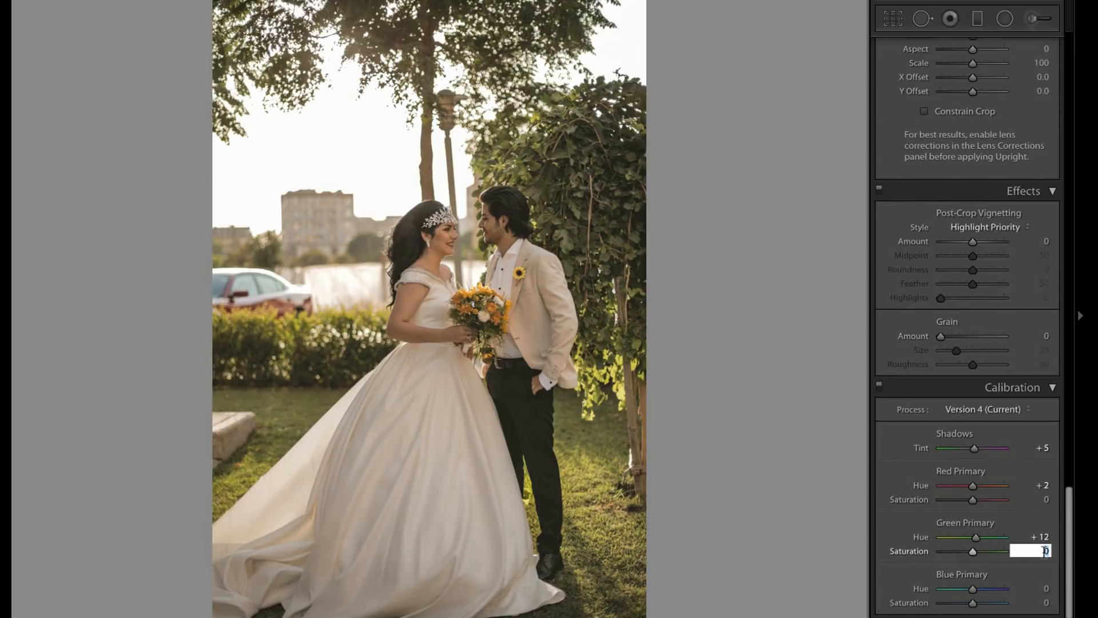
{"action": "type", "text": "-10"}
{"action": "key", "text": "Return"}
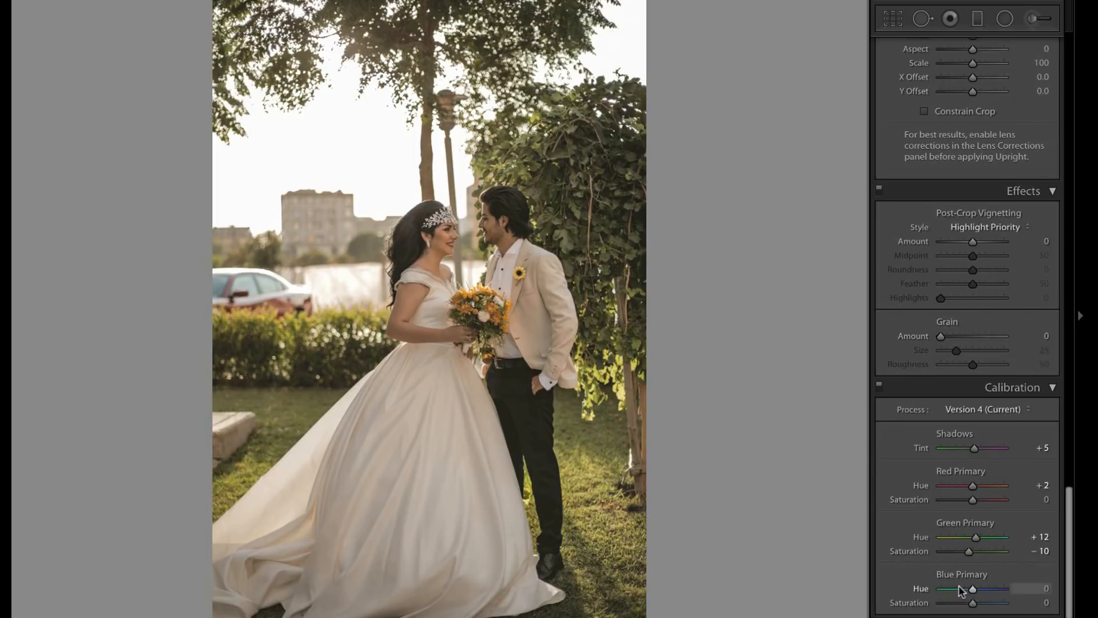
Step: Set the calibration's Blue Primary Hue to −29 and slightly adjust its Saturation
{"action": "left_click_drag", "start_coordinate": [961, 589], "coordinate": [965, 591]}
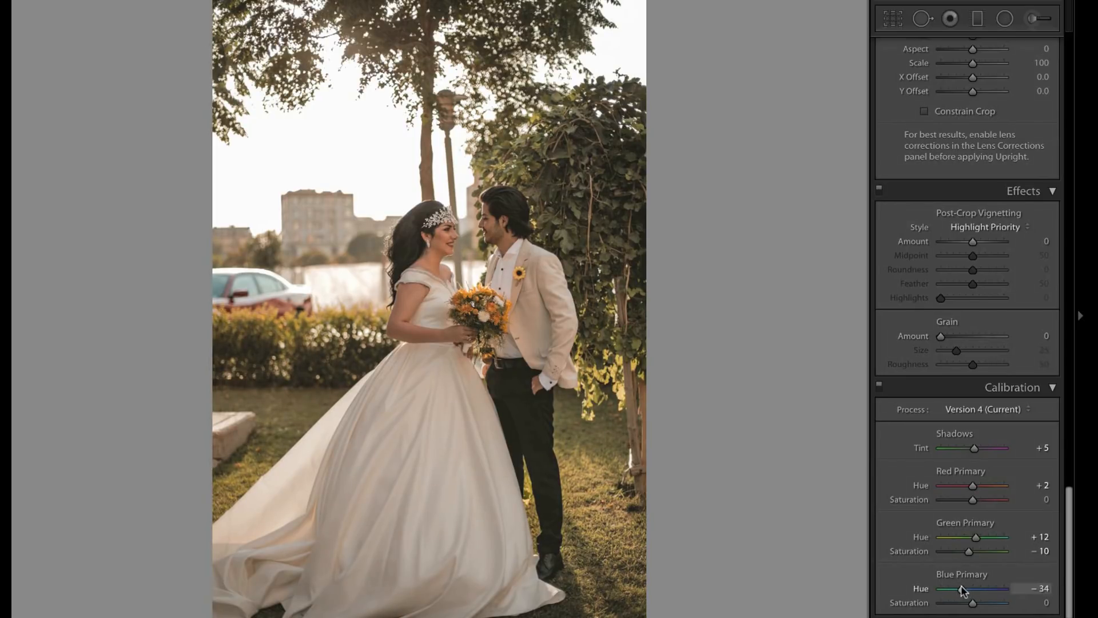
{"action": "left_click_drag", "start_coordinate": [964, 589], "coordinate": [965, 589]}
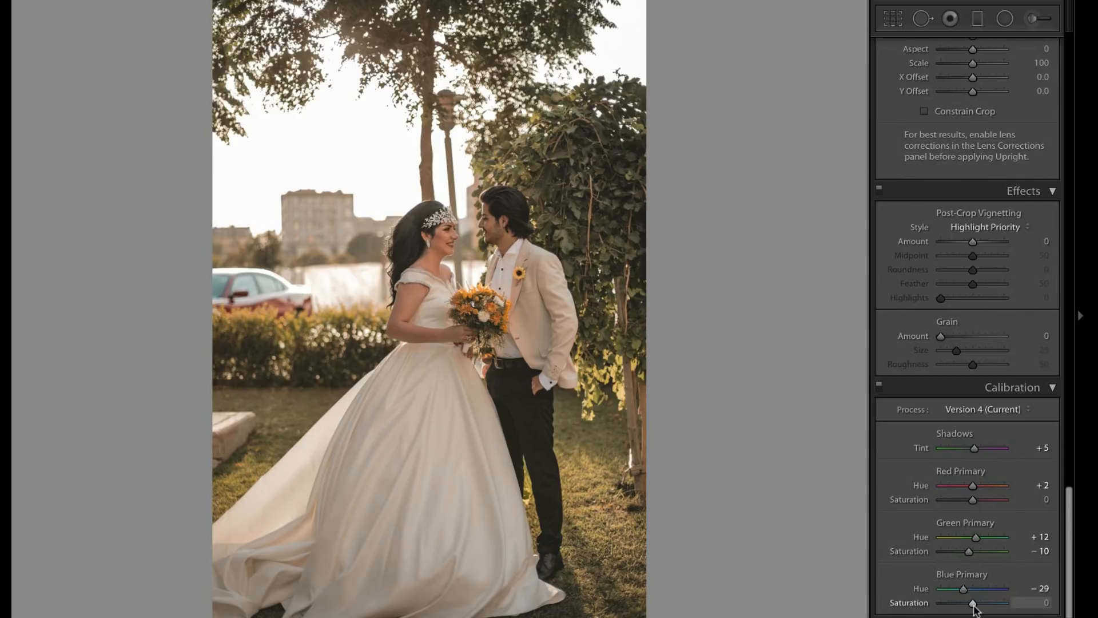
{"action": "left_click_drag", "start_coordinate": [975, 609], "coordinate": [972, 610]}
Step: Activate the Adjustment Brush and raise the photo's overall Exposure to +0.30
{"action": "scroll", "coordinate": [972, 286], "scroll_direction": "up", "scroll_amount": 15}
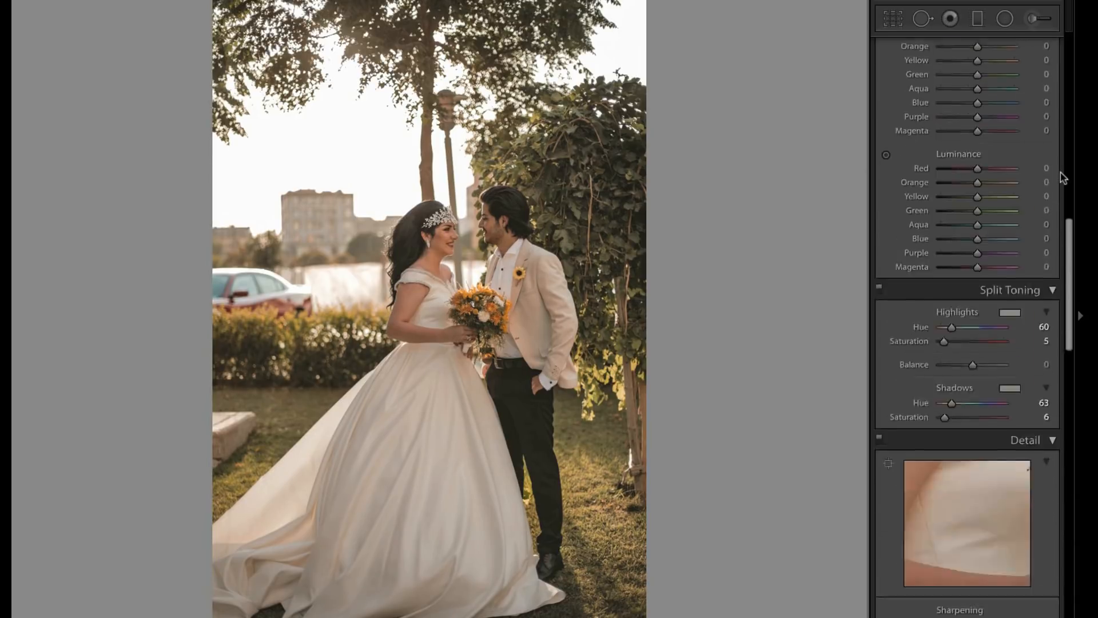
{"action": "left_click", "coordinate": [1038, 23]}
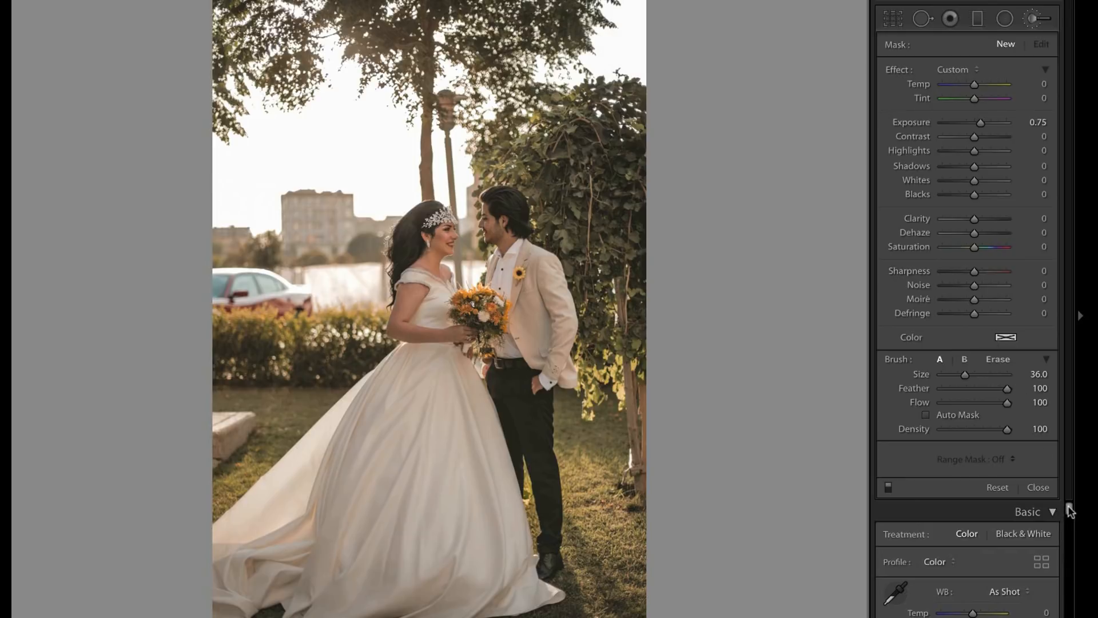
{"action": "scroll", "coordinate": [1071, 511], "scroll_direction": "down", "scroll_amount": 3}
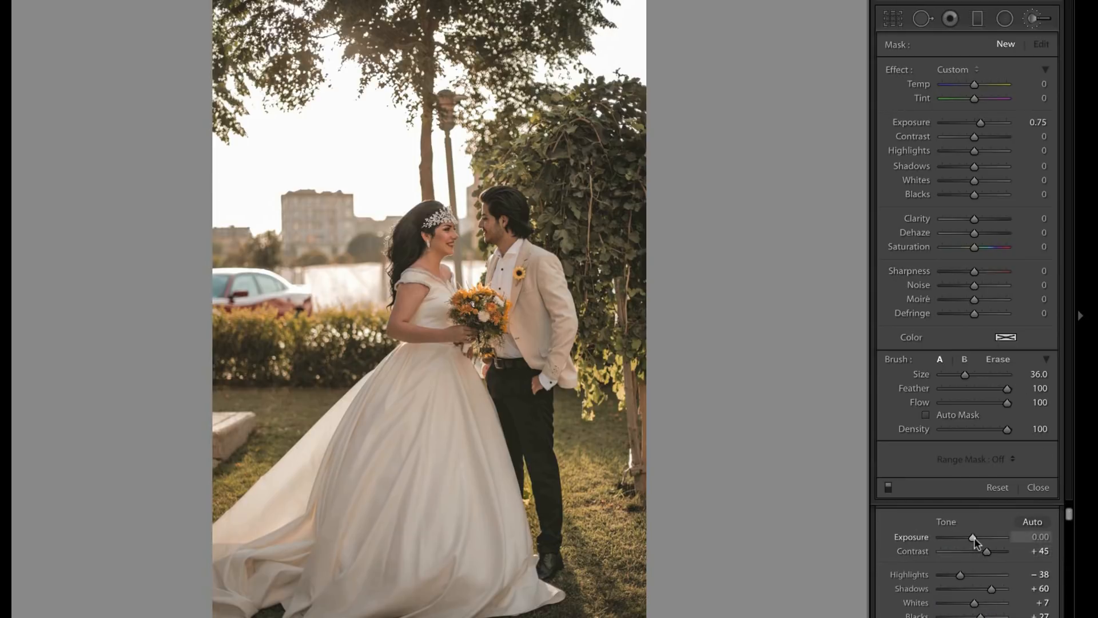
{"action": "left_click_drag", "start_coordinate": [973, 537], "coordinate": [976, 536]}
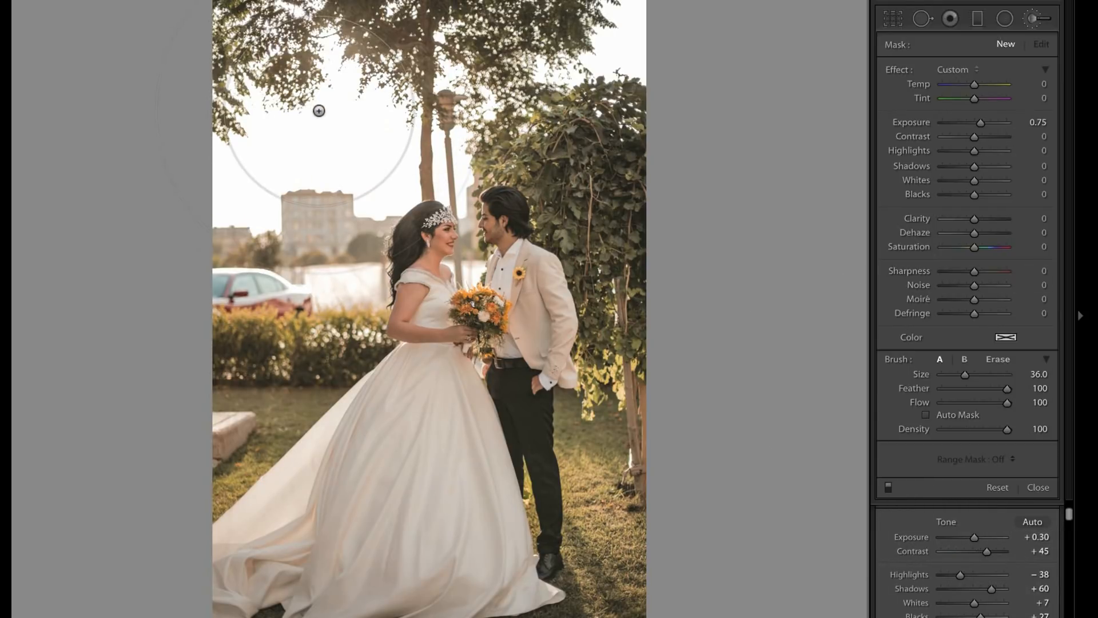
Step: Brush a glow onto the bright sky beside the tree with Exposure 1.86 and Temp 71
{"action": "left_click", "coordinate": [318, 110]}
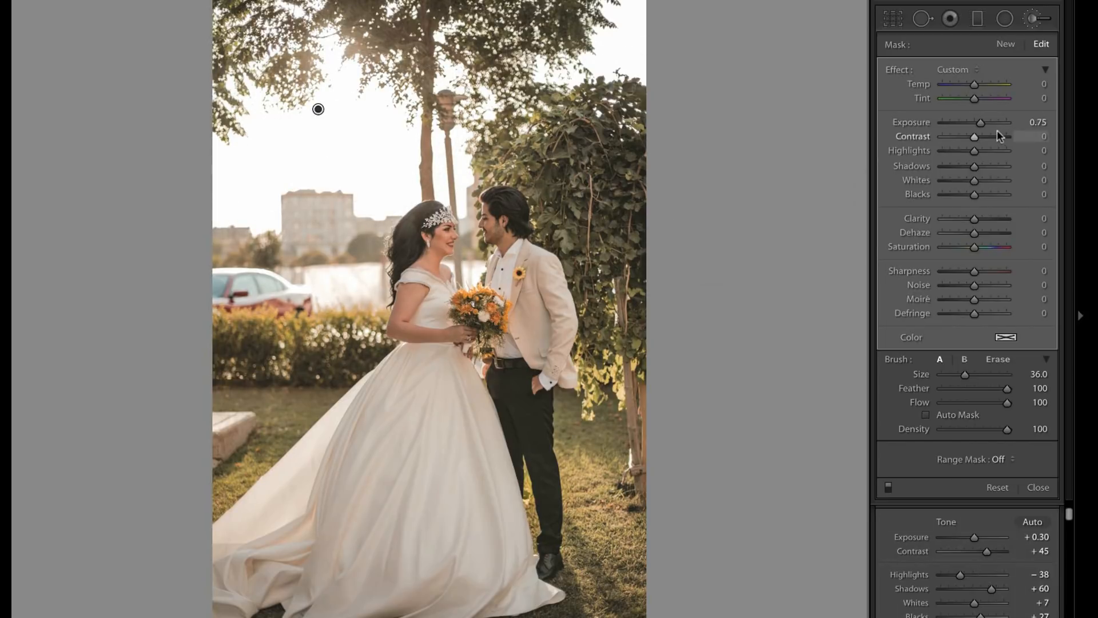
{"action": "left_click_drag", "start_coordinate": [980, 122], "coordinate": [988, 123]}
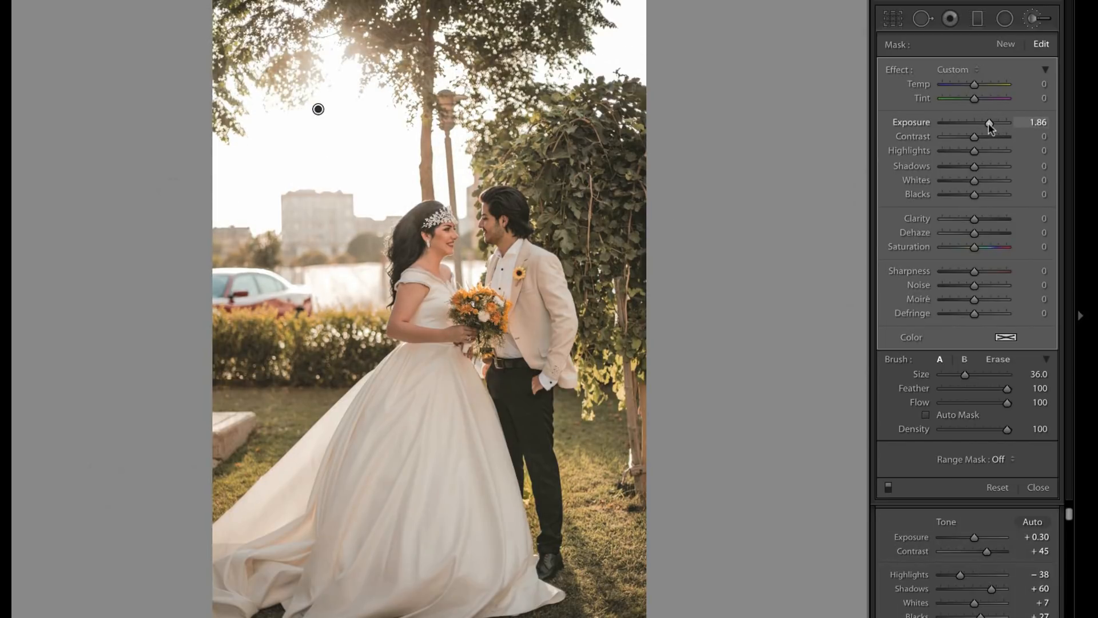
{"action": "left_click_drag", "start_coordinate": [990, 85], "coordinate": [998, 85]}
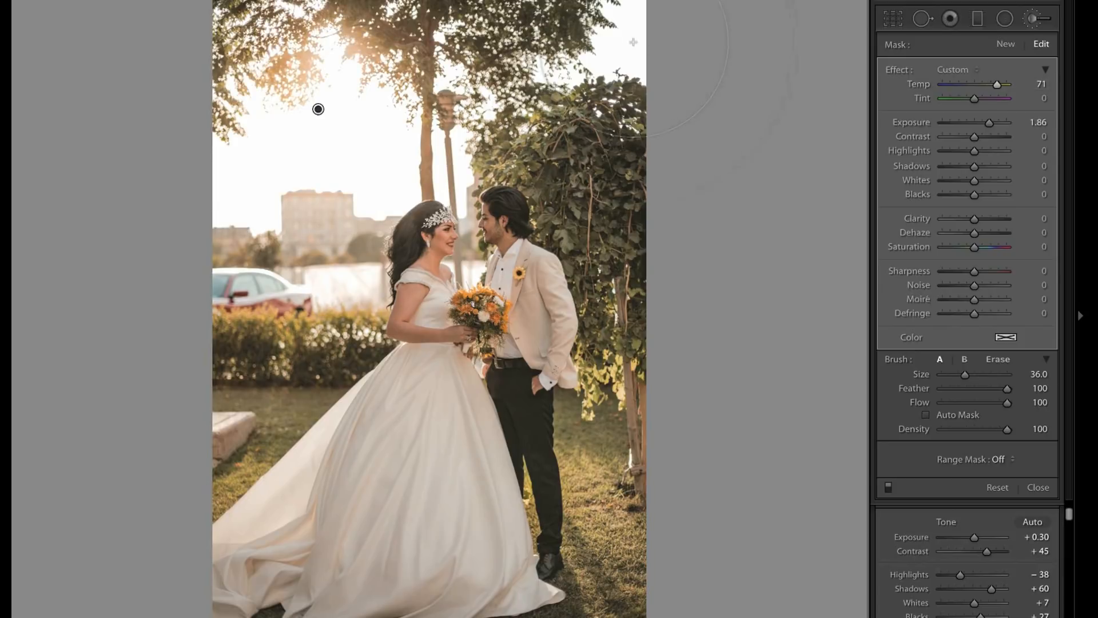
Step: Extend the brushed glow over the upper right sky and the left background, with Clarity −82
{"action": "left_click", "coordinate": [611, 32]}
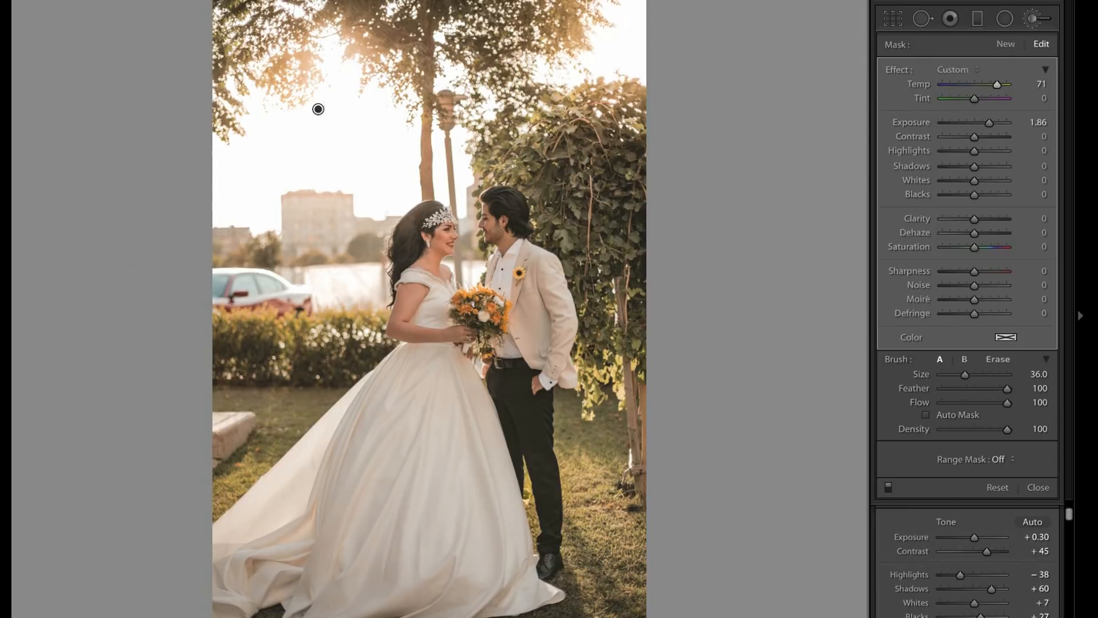
{"action": "left_click", "coordinate": [245, 150]}
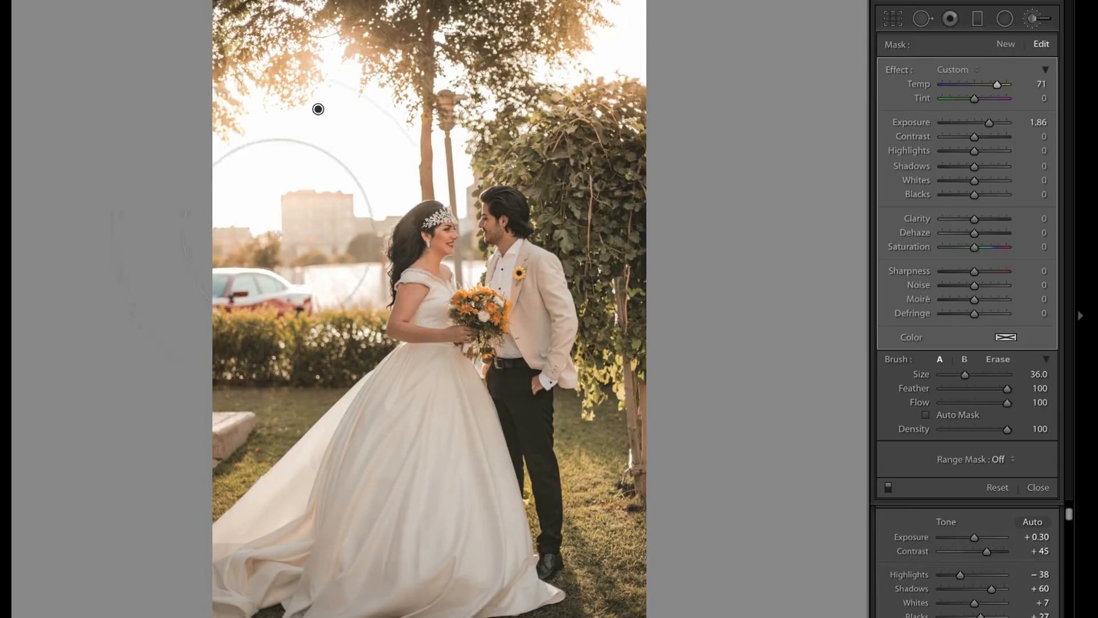
{"action": "left_click", "coordinate": [269, 183]}
{"action": "left_click_drag", "start_coordinate": [970, 220], "coordinate": [944, 224]}
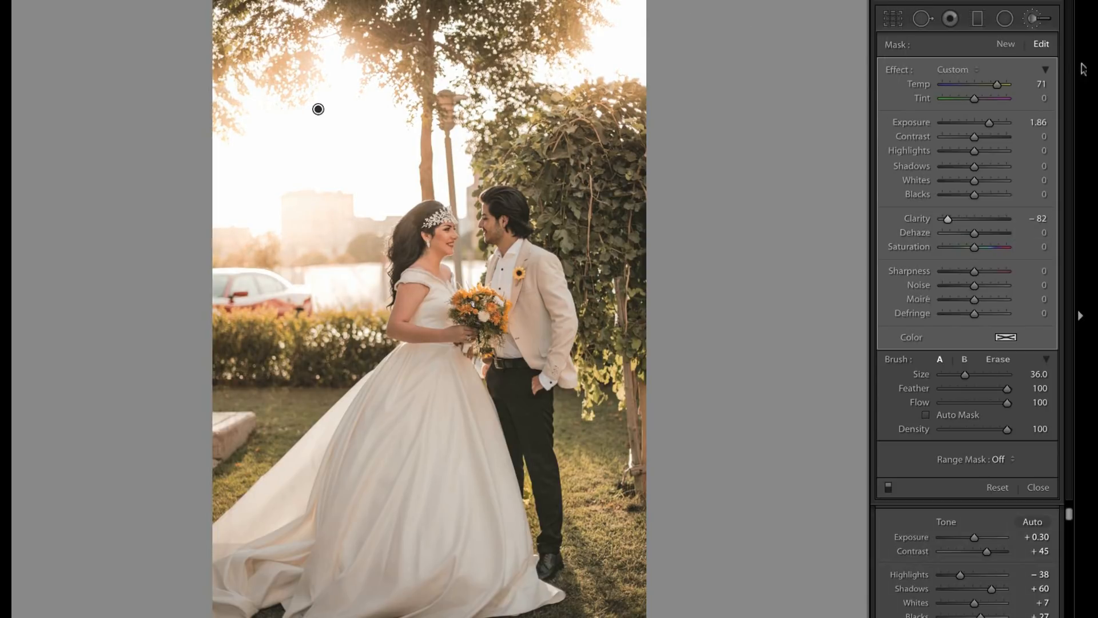
Step: Close the Adjustment Brush, check the couple's faces up close and set the overall Highlights to −36
{"action": "left_click", "coordinate": [1033, 19]}
{"action": "left_click", "coordinate": [478, 232]}
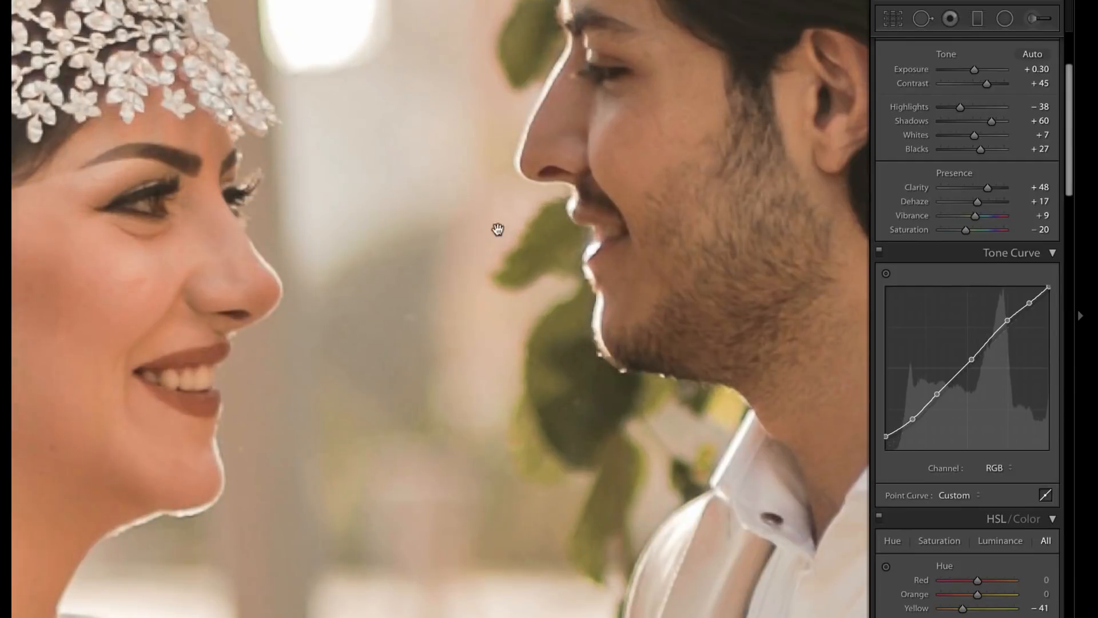
{"action": "left_click", "coordinate": [587, 216]}
{"action": "left_click_drag", "start_coordinate": [962, 107], "coordinate": [976, 108]}
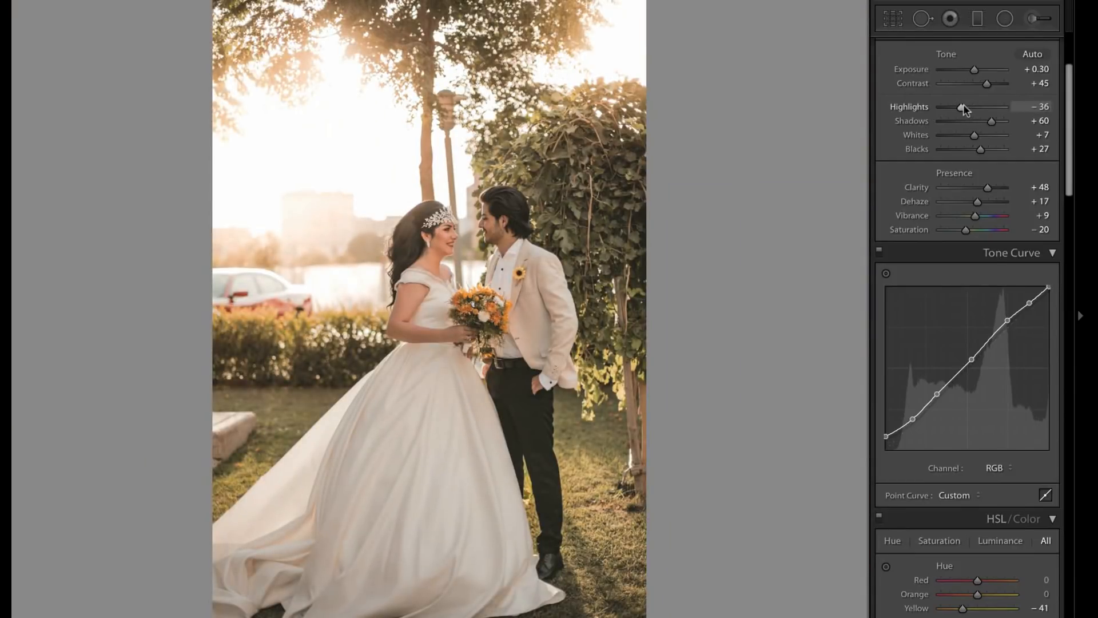
Step: Adjust the hue of the grass beside the groom with the targeted HSL hue adjustment
{"action": "scroll", "coordinate": [946, 267], "scroll_direction": "down", "scroll_amount": 7}
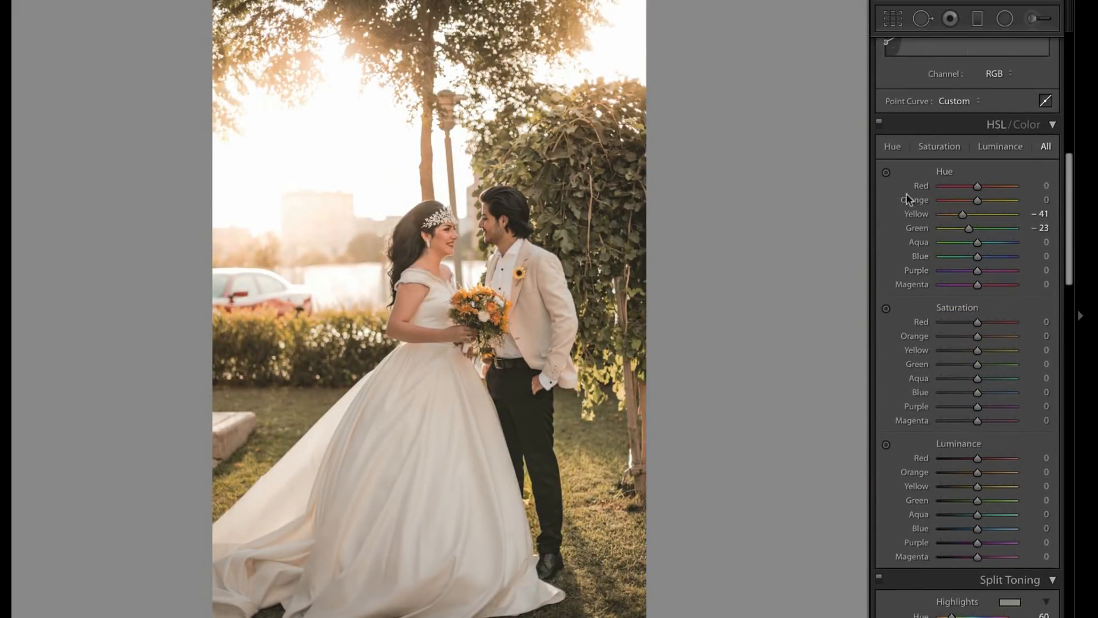
{"action": "left_click", "coordinate": [887, 173]}
{"action": "left_click_drag", "start_coordinate": [629, 503], "coordinate": [580, 470]}
Step: Add a graduated filter over the lower part of the photo with Exposure −0.63 and Contrast 89
{"action": "scroll", "coordinate": [989, 172], "scroll_direction": "up", "scroll_amount": 10}
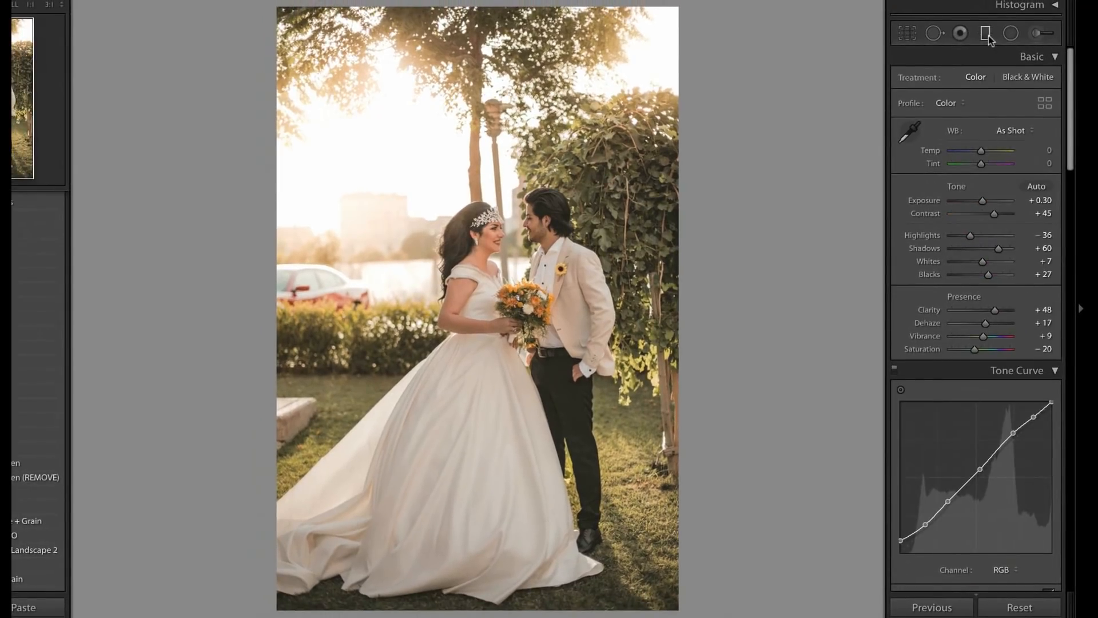
{"action": "left_click", "coordinate": [989, 37]}
{"action": "left_click_drag", "start_coordinate": [501, 564], "coordinate": [498, 368]}
{"action": "mouse_move", "coordinate": [497, 464]}
{"action": "left_mouse_down"}
{"action": "mouse_move", "coordinate": [498, 616]}
{"action": "mouse_move", "coordinate": [492, 518]}
{"action": "left_mouse_up"}
{"action": "left_click_drag", "start_coordinate": [985, 132], "coordinate": [1007, 138]}
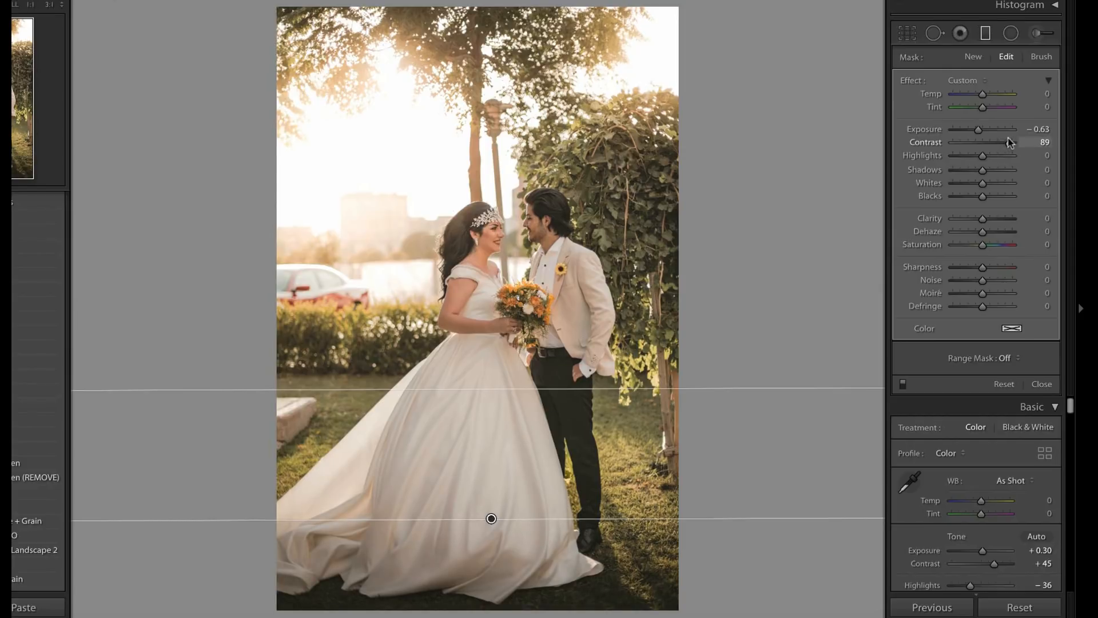
Step: Leave the local adjustment tools and compare the photo before and after grading
{"action": "left_click", "coordinate": [1042, 33]}
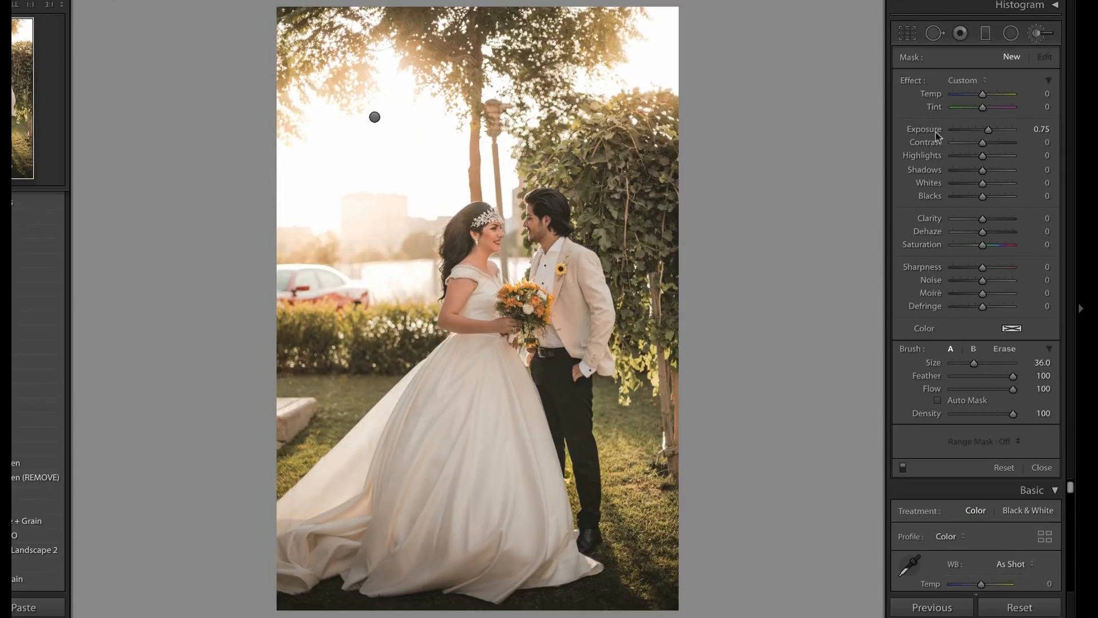
{"action": "left_click", "coordinate": [1043, 34]}
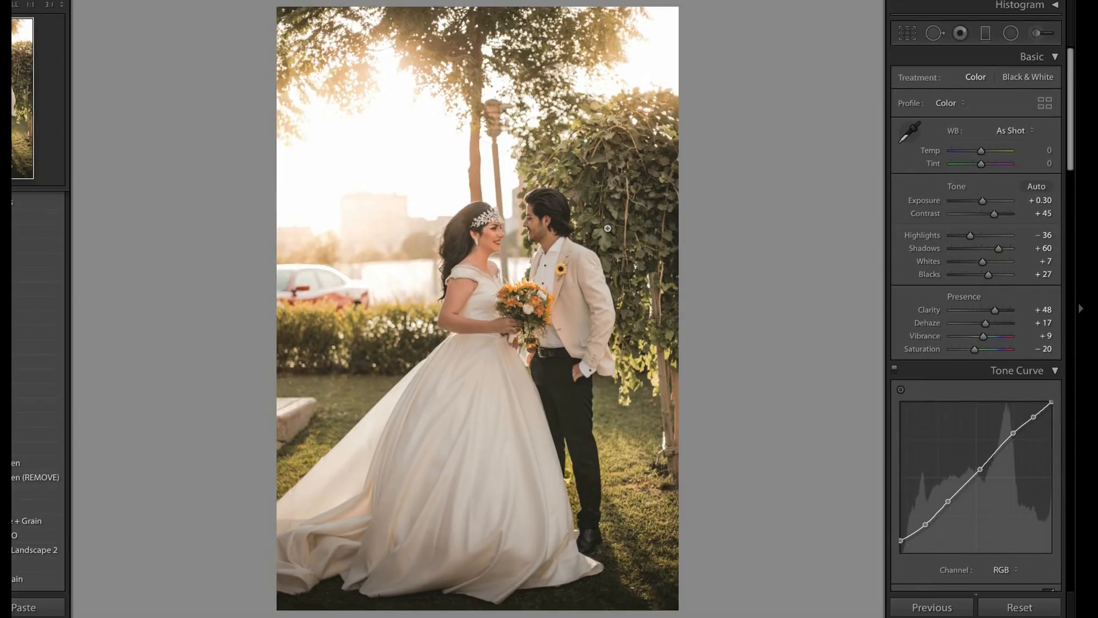
{"action": "key", "text": "backslash"}
{"action": "key", "text": "backslash"}
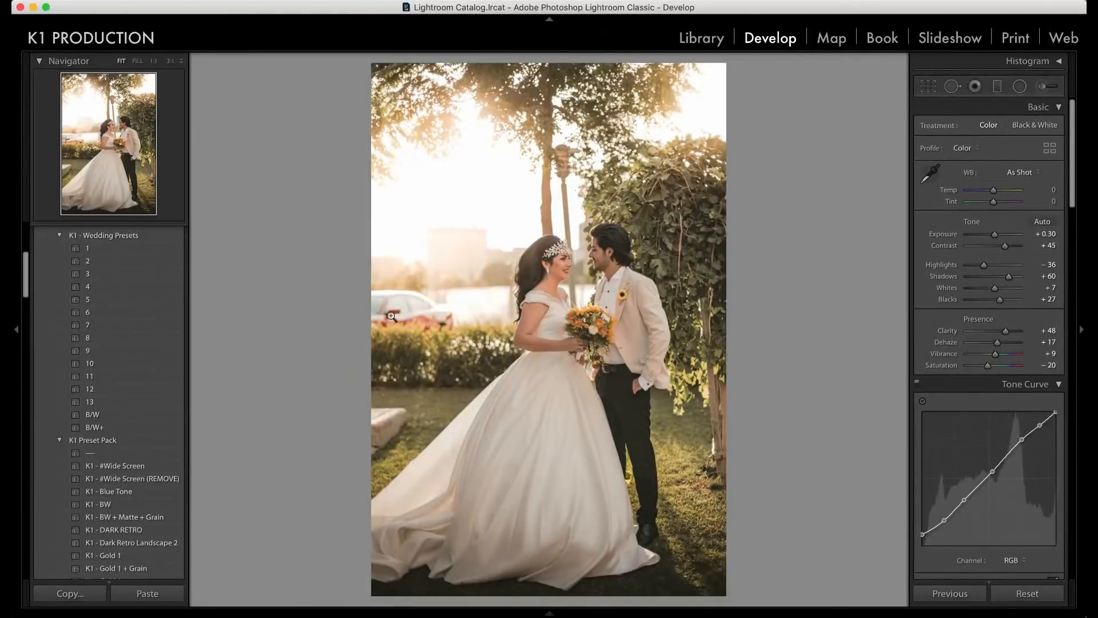
{"action": "left_click", "coordinate": [421, 309]}
{"action": "left_click", "coordinate": [476, 316]}
{"action": "key", "text": "super+z"}
Step: Export the photo to the hard drive with post-processing set to open it in Adobe Photoshop CC 2018
{"action": "left_click", "coordinate": [106, 2]}
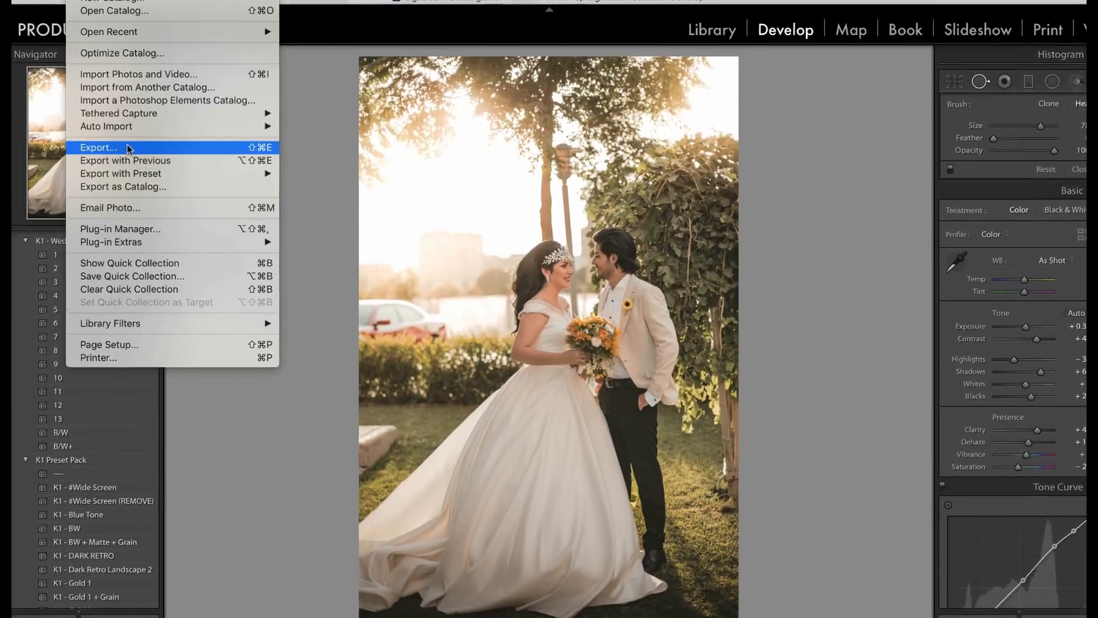
{"action": "left_click", "coordinate": [153, 147]}
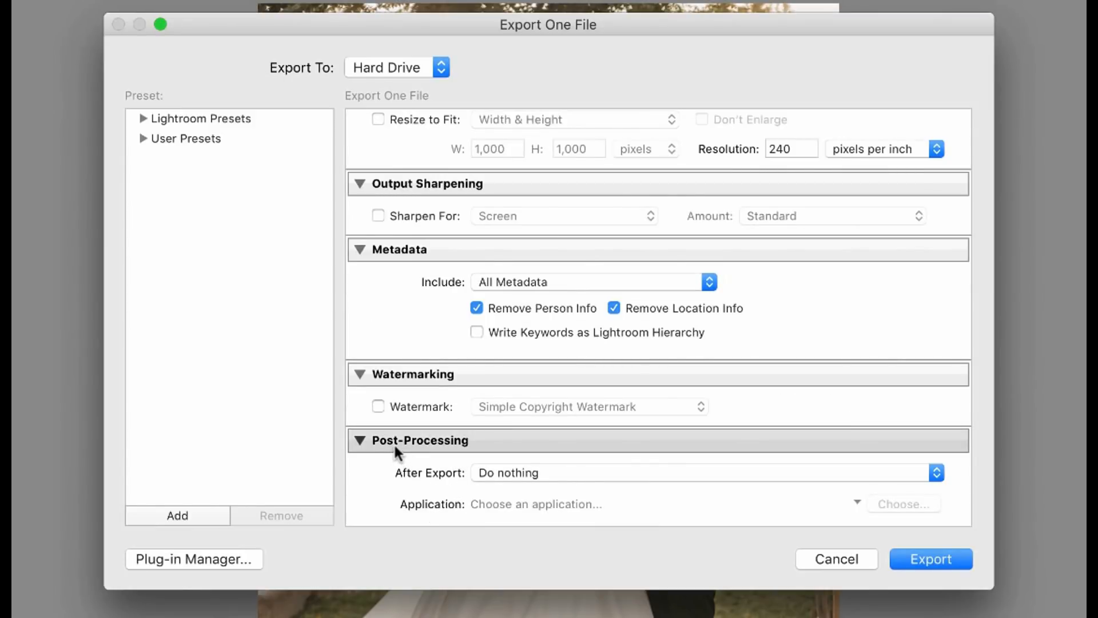
{"action": "left_click", "coordinate": [550, 474]}
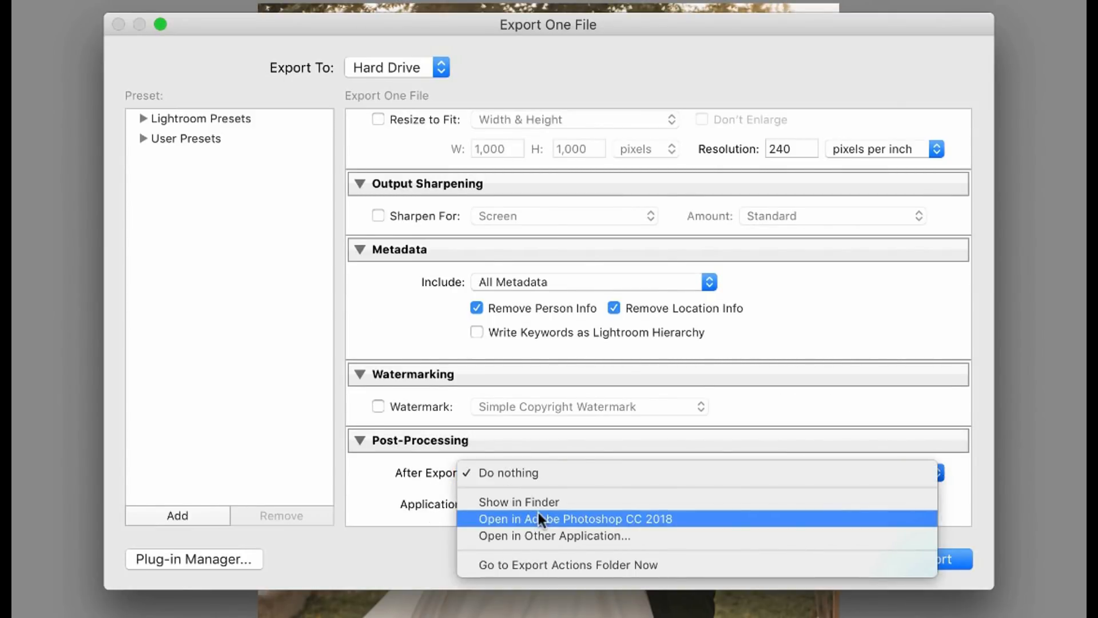
{"action": "left_click", "coordinate": [558, 518]}
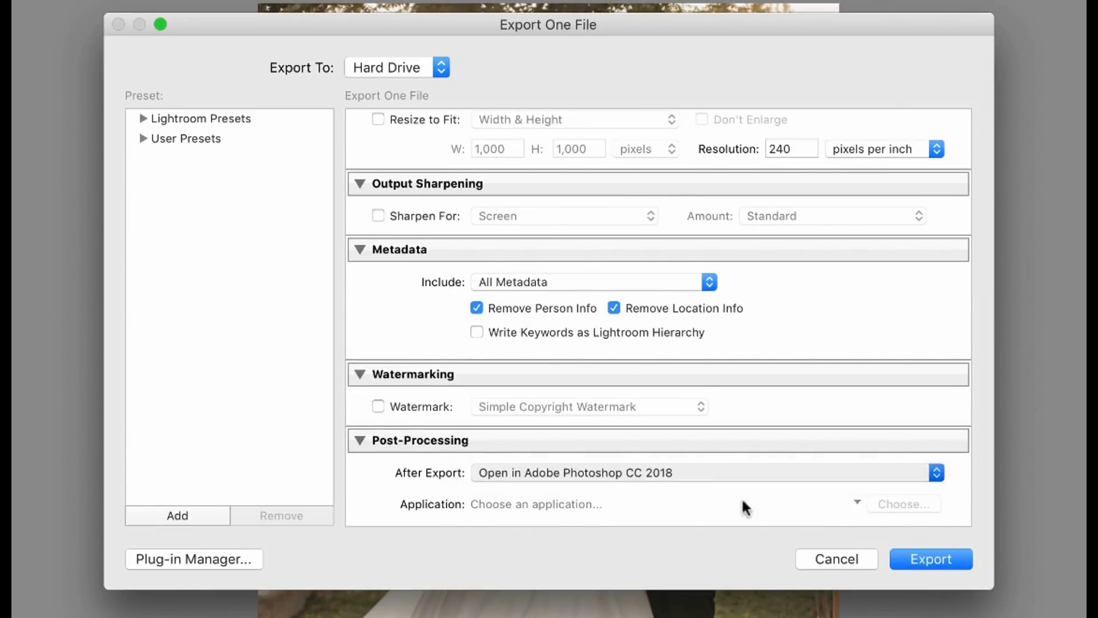
{"action": "left_click", "coordinate": [928, 550]}
{"action": "key", "text": "Return"}
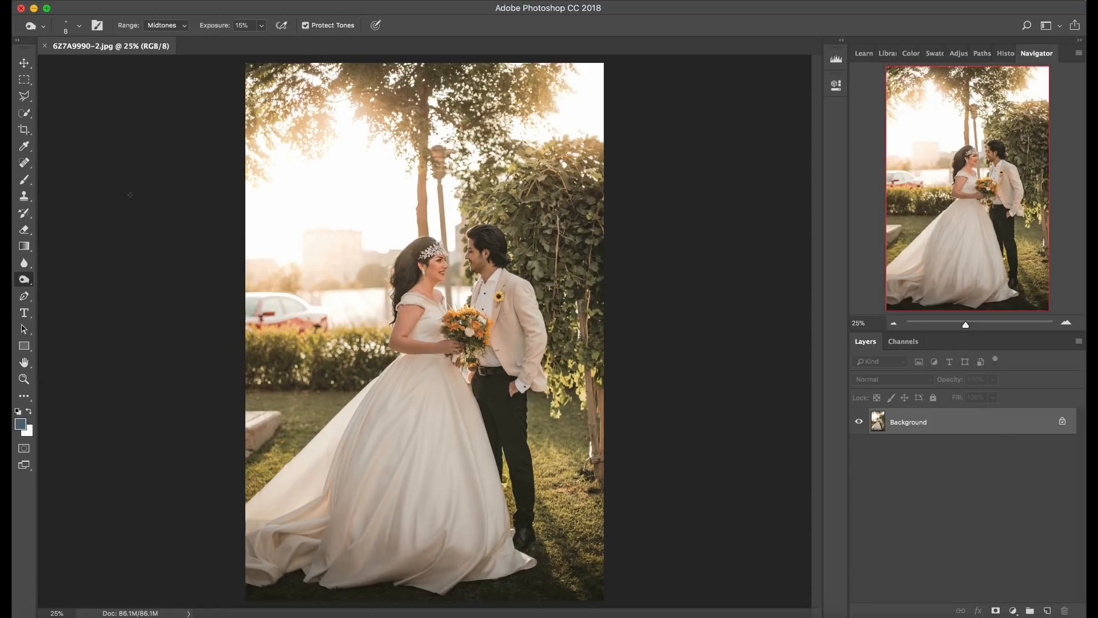
Step: Remove the stone block from the grass beside the dress using the Spot Healing Brush at size 250
{"action": "left_click_drag", "start_coordinate": [24, 163], "coordinate": [80, 167]}
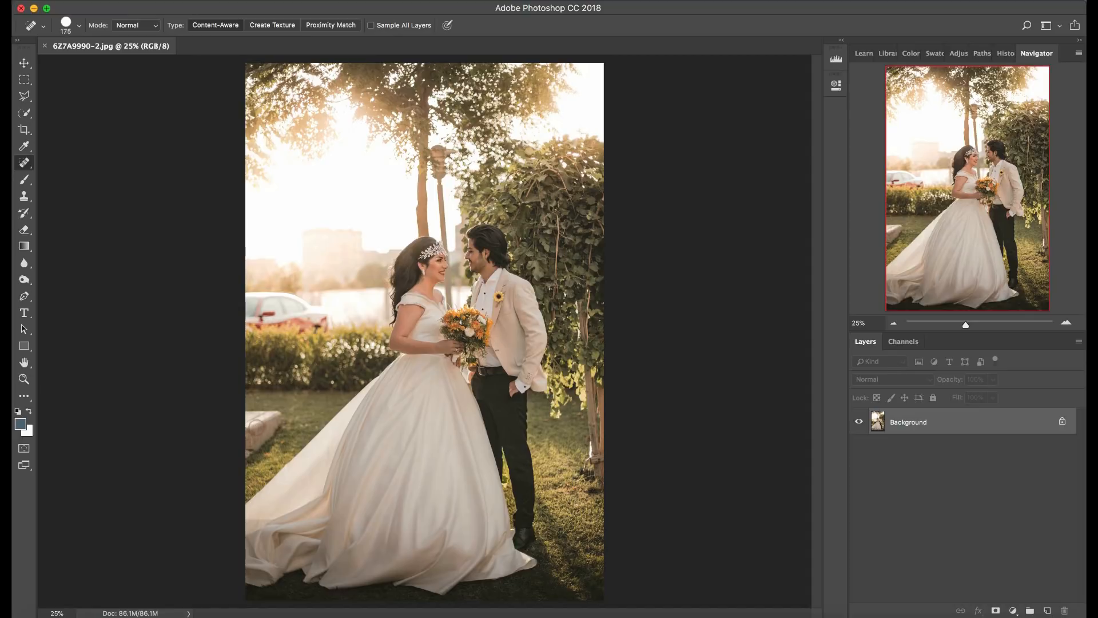
{"action": "key", "text": "bracketright"}
{"action": "key", "text": "bracketright"}
{"action": "mouse_move", "coordinate": [277, 418]}
{"action": "left_mouse_down"}
{"action": "mouse_move", "coordinate": [251, 415]}
{"action": "mouse_move", "coordinate": [260, 428]}
{"action": "mouse_move", "coordinate": [246, 453]}
{"action": "left_mouse_up"}
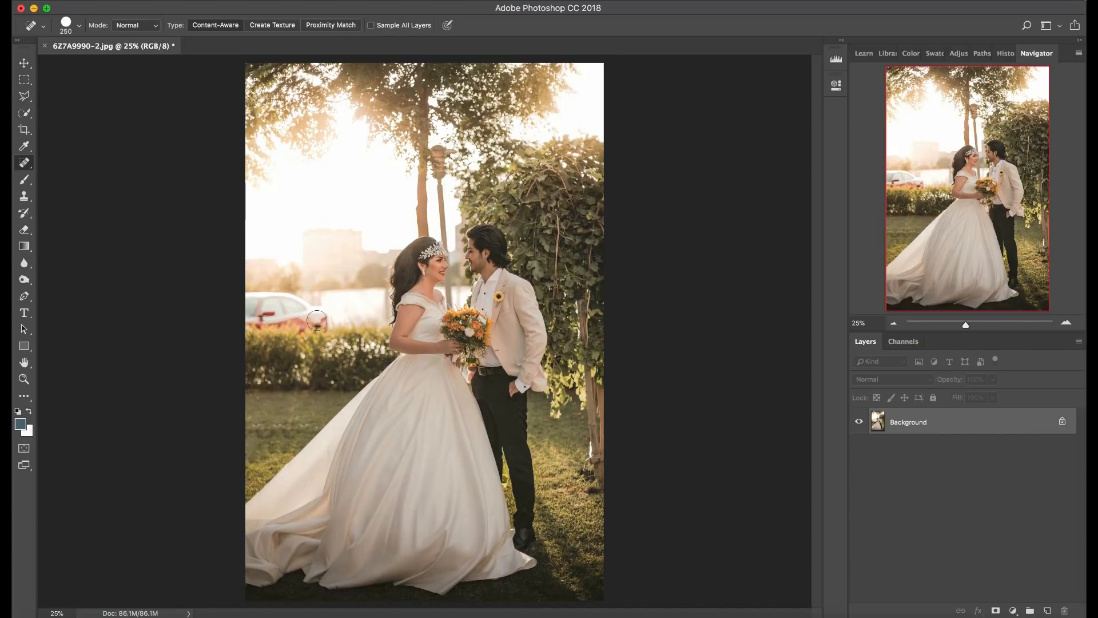
Step: Heal away the parked car behind the hedge and clean up the leftover traces
{"action": "mouse_move", "coordinate": [324, 323]}
{"action": "left_mouse_down"}
{"action": "mouse_move", "coordinate": [252, 318]}
{"action": "mouse_move", "coordinate": [262, 298]}
{"action": "mouse_move", "coordinate": [320, 303]}
{"action": "left_mouse_up"}
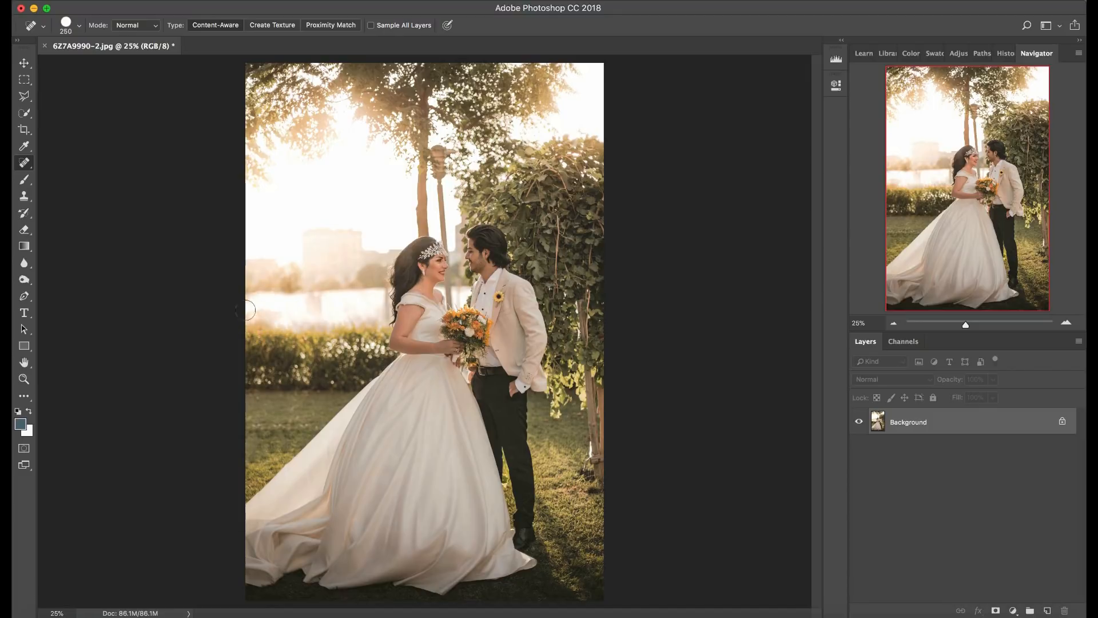
{"action": "left_click_drag", "start_coordinate": [273, 314], "coordinate": [253, 312]}
{"action": "left_click", "coordinate": [258, 320]}
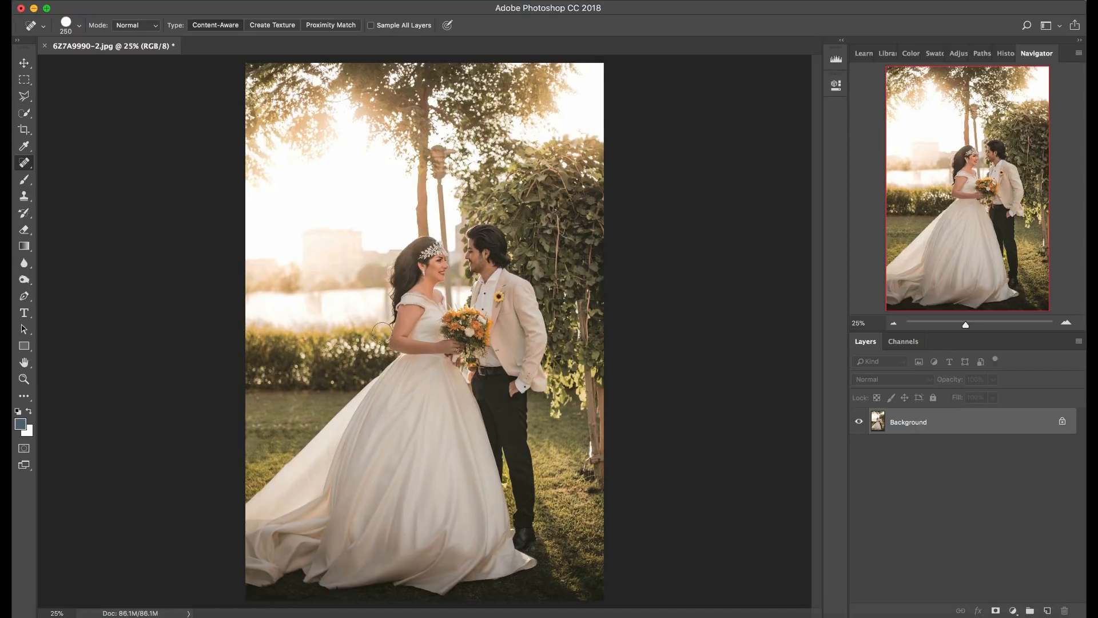
{"action": "left_click_drag", "start_coordinate": [318, 300], "coordinate": [309, 302]}
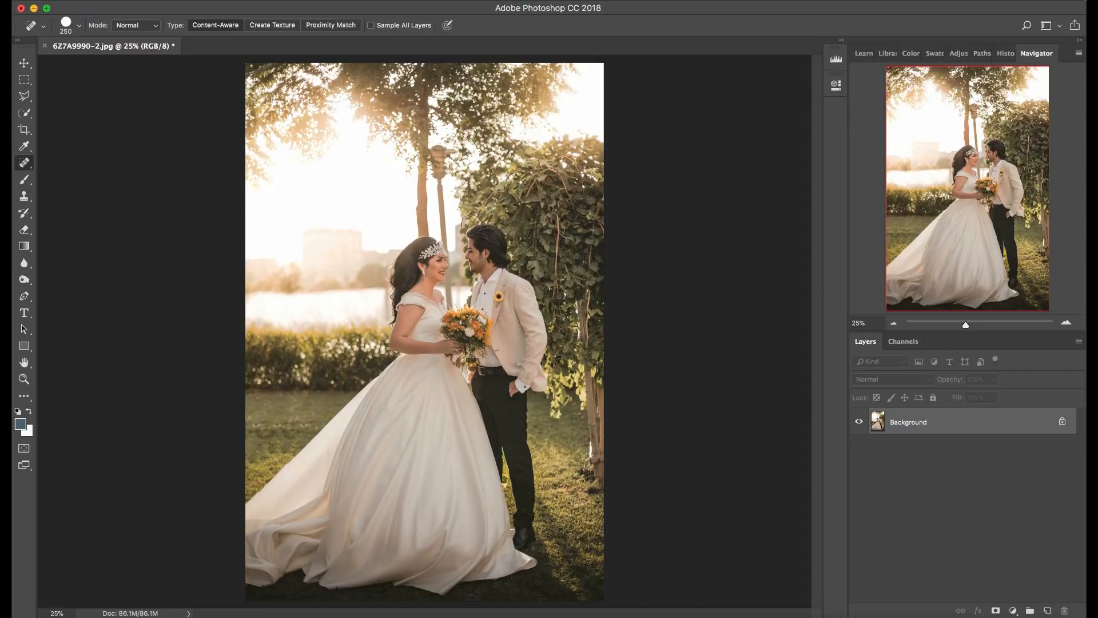